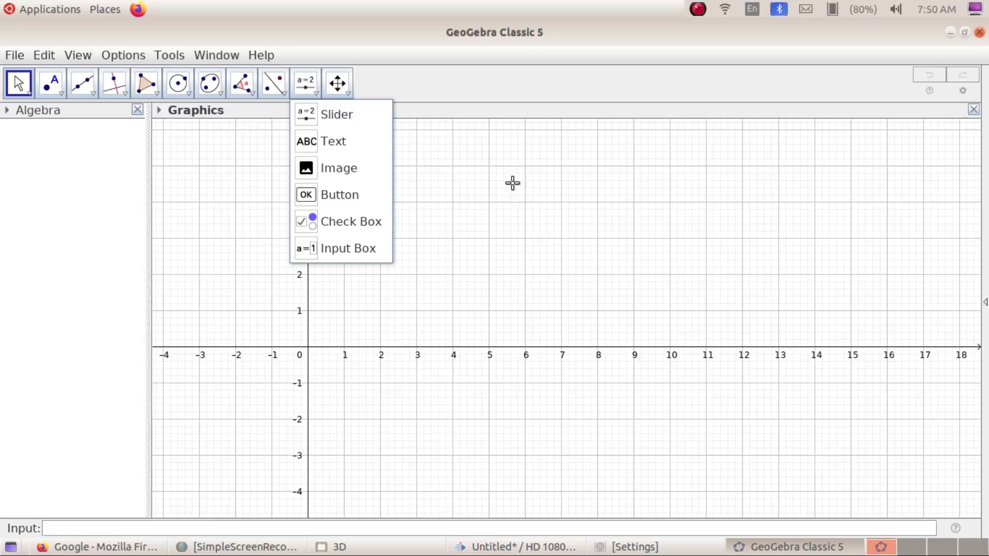
Step: Open the online GeoGebra tutorials, go to the Commands chapter and bring up the full list of commands
click(567, 97)
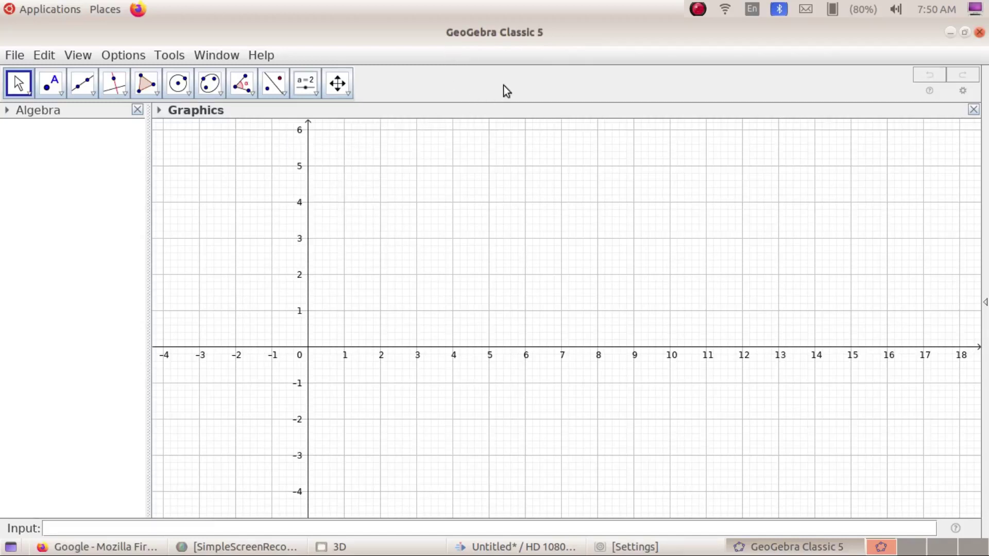
click(265, 53)
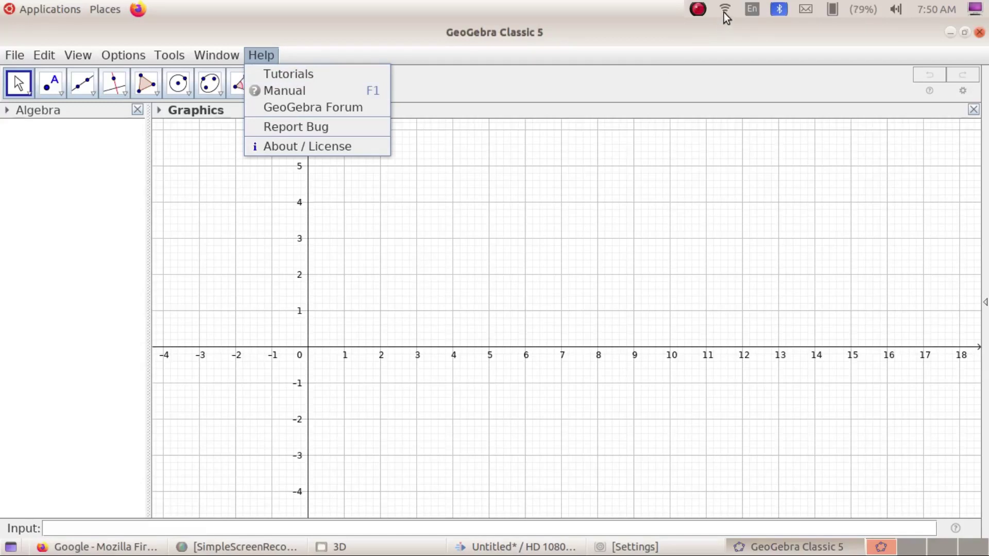
click(323, 75)
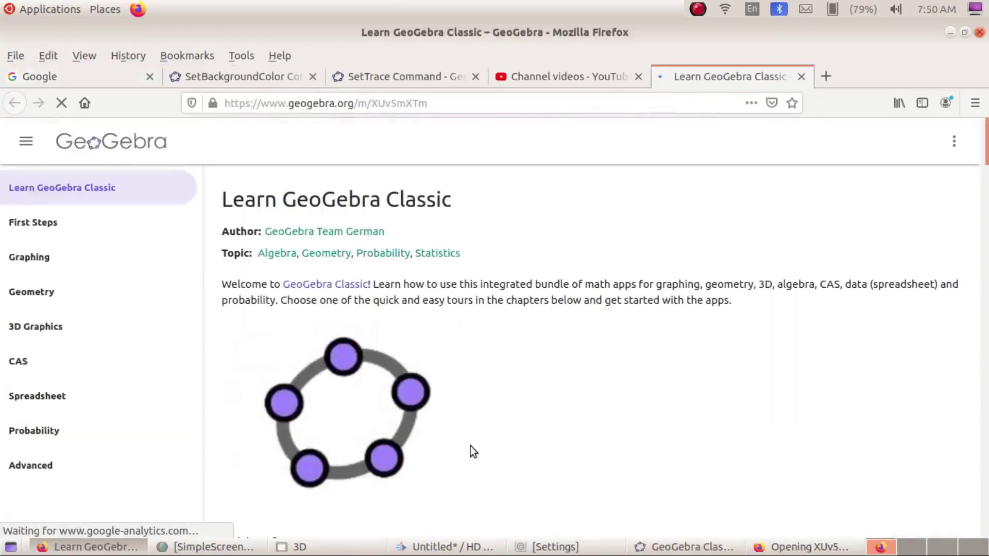
scroll(471, 448, down, 6)
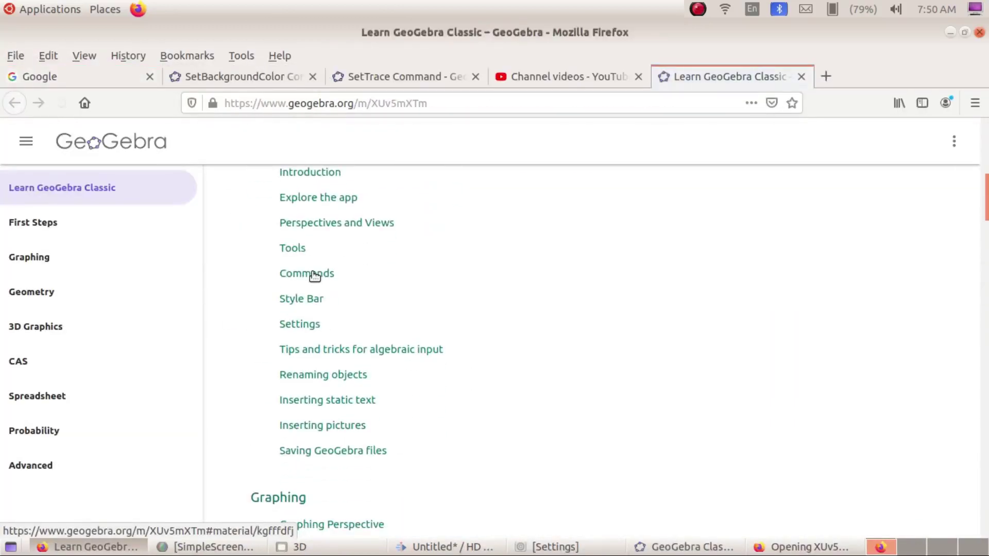
click(315, 276)
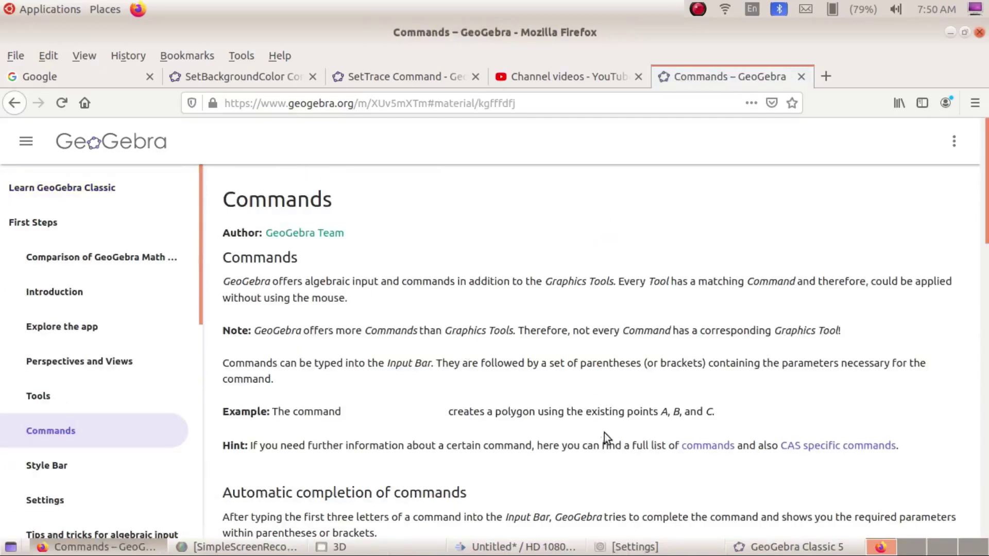
click(716, 449)
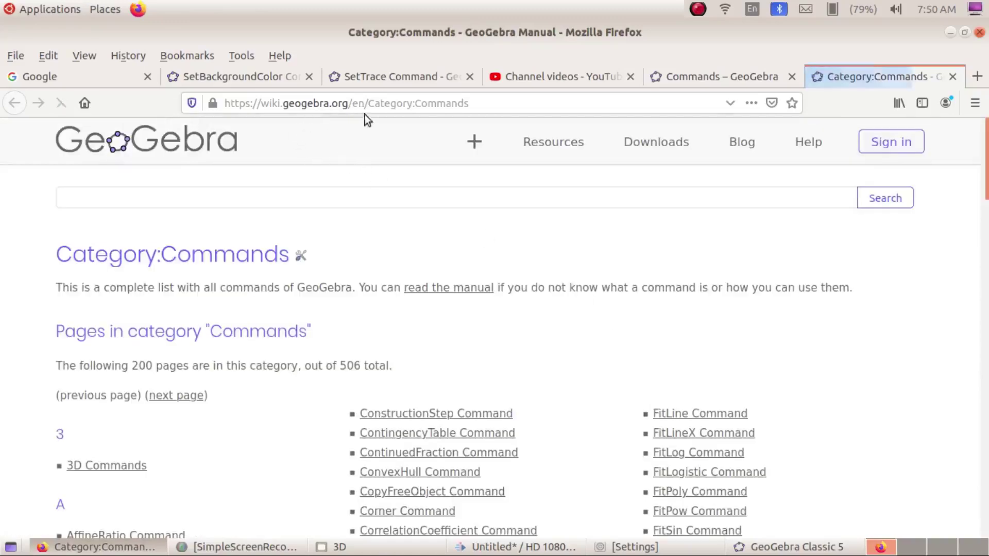
Step: Search the GeoGebra manual for "trace" and look through the results
click(328, 201)
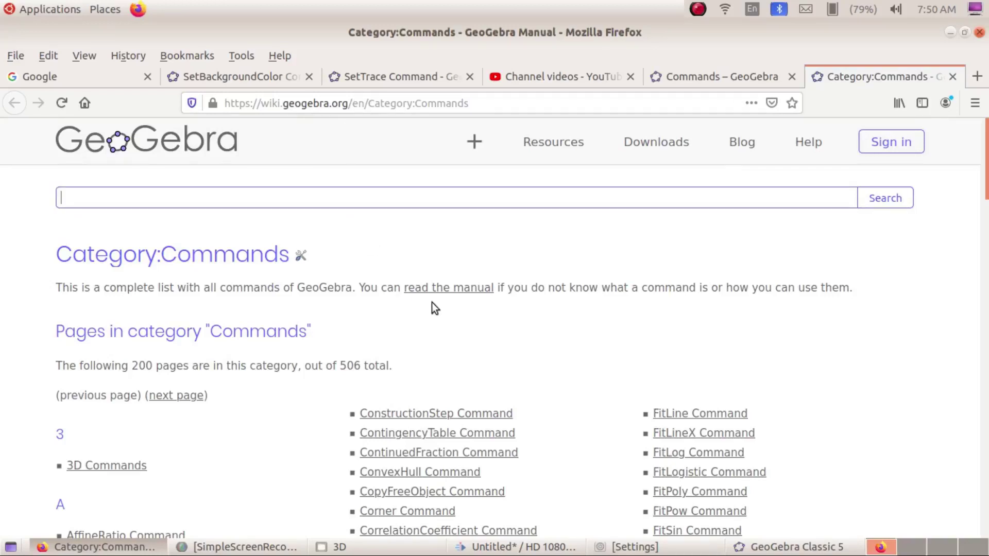
text(t)
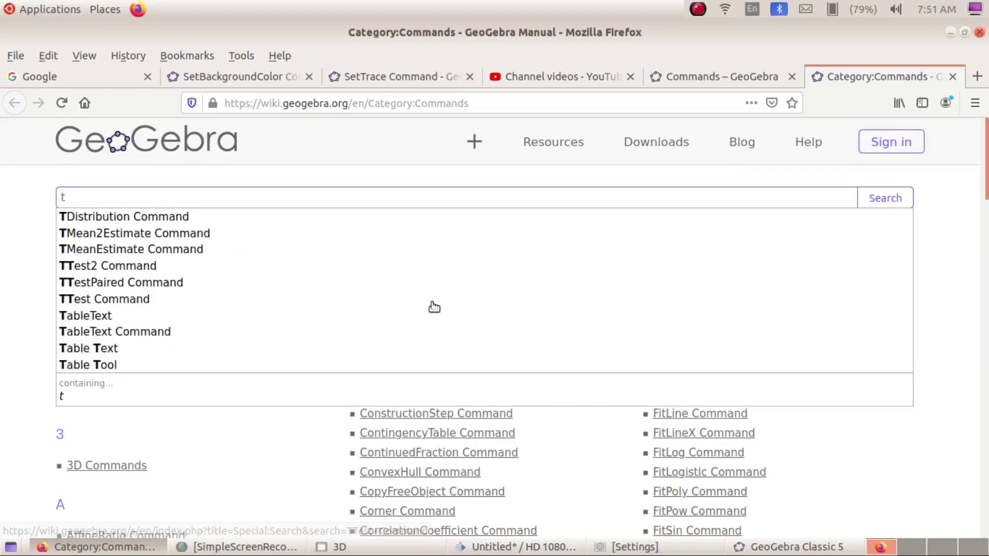
text(race)
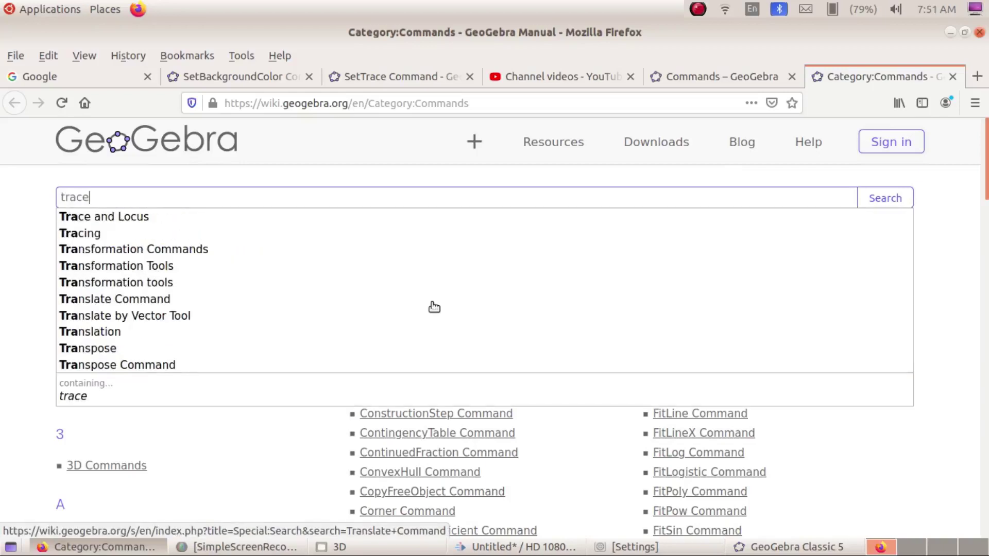
click(432, 303)
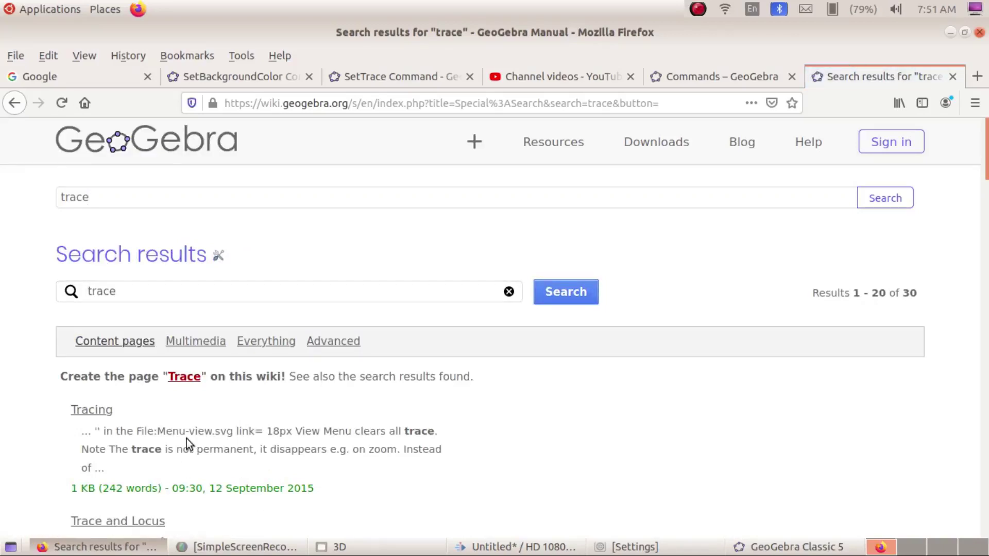
scroll(187, 438, down, 4)
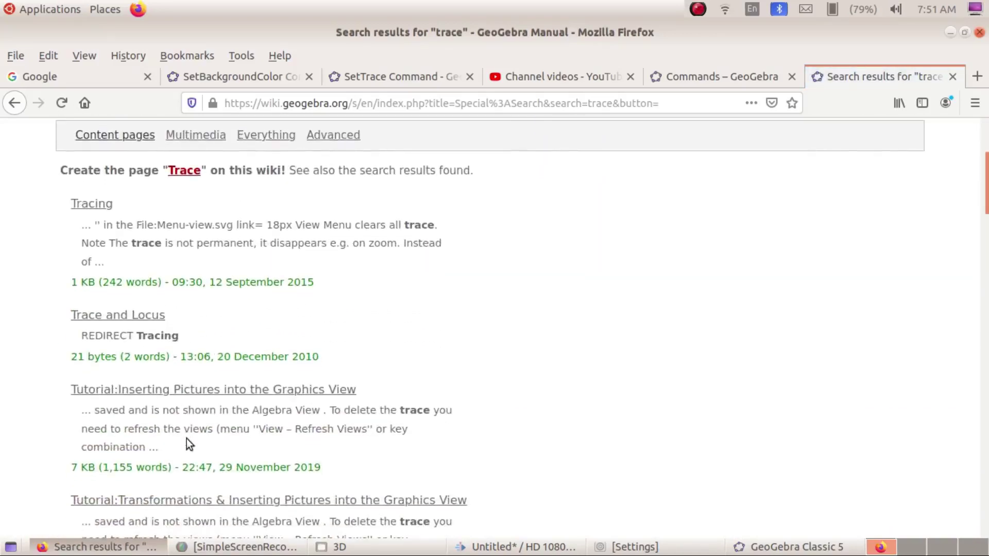
scroll(187, 438, up, 4)
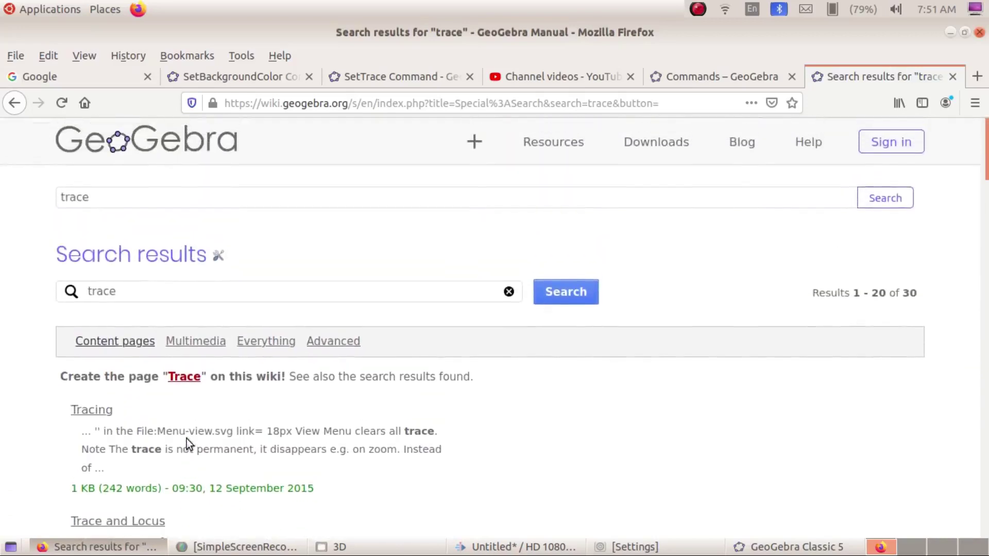
Step: Search the manual for "command on trace on" and open the SetTrace Command page
click(129, 298)
key(BackSpace)
key(BackSpace)
key(BackSpace)
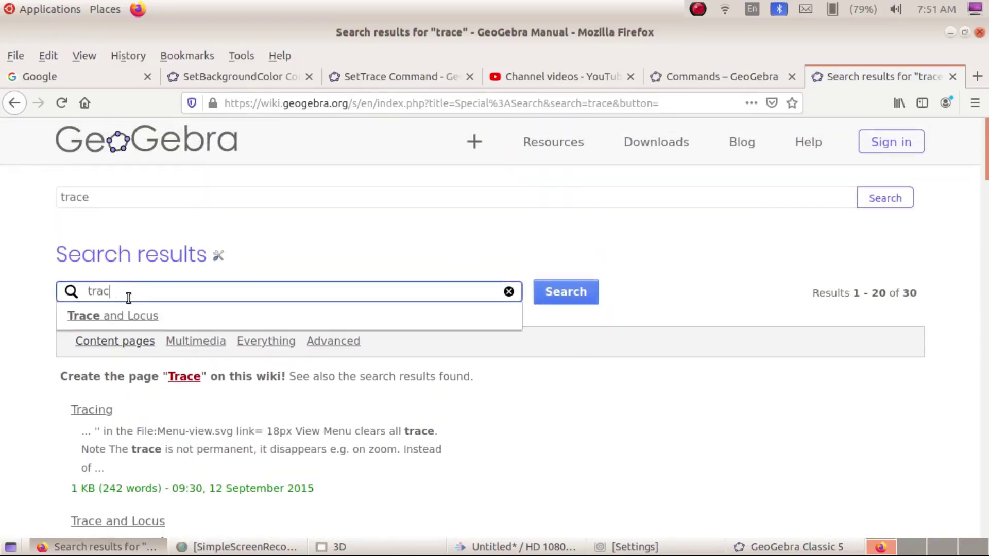
key(BackSpace)
key(BackSpace)
text(com)
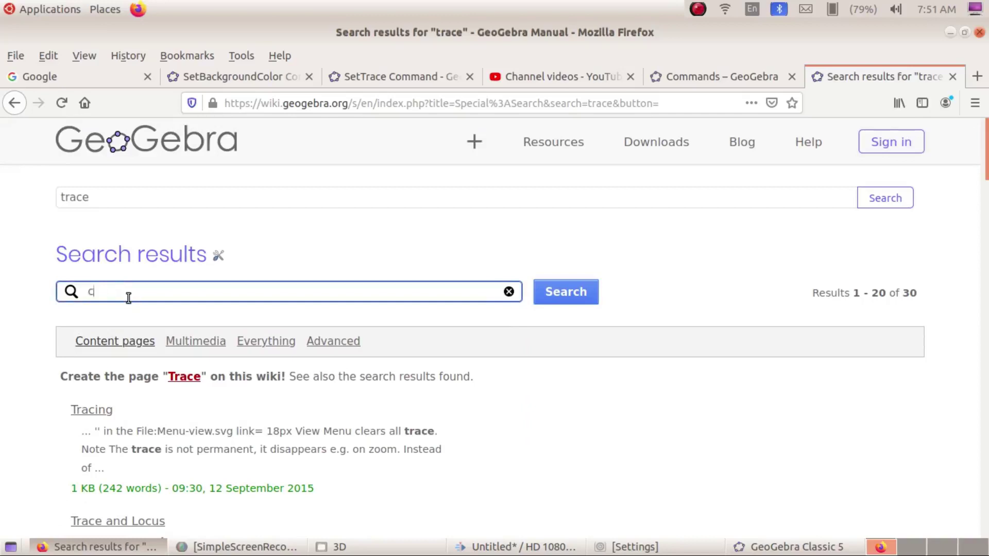
text(mand on trace on)
click(559, 302)
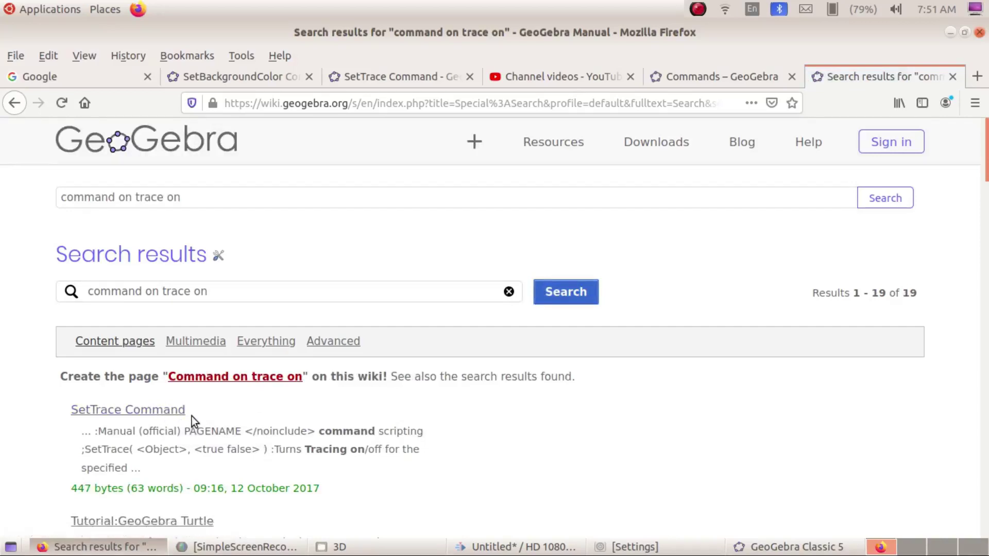
click(178, 411)
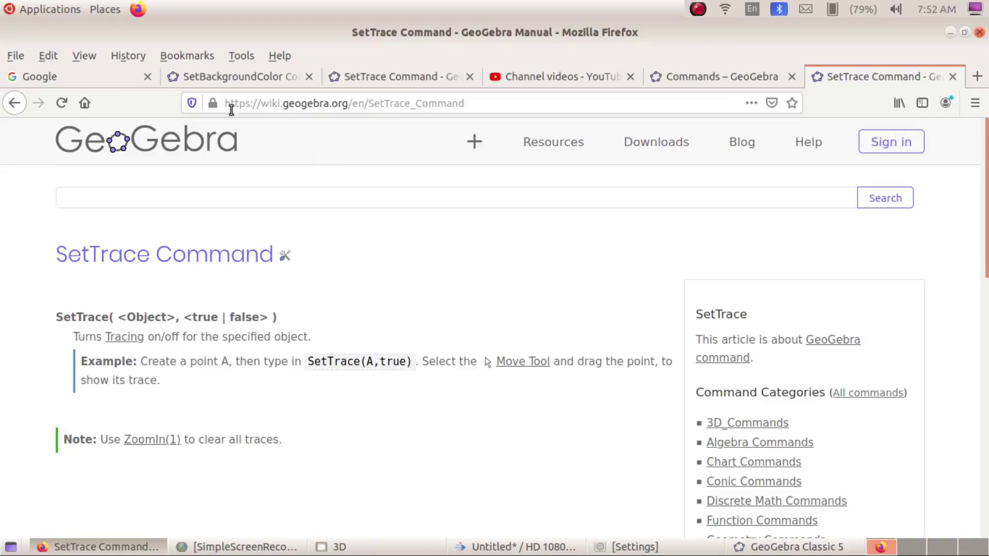
Step: Search Google for "geogebra command to trace on" and look through the results
click(109, 76)
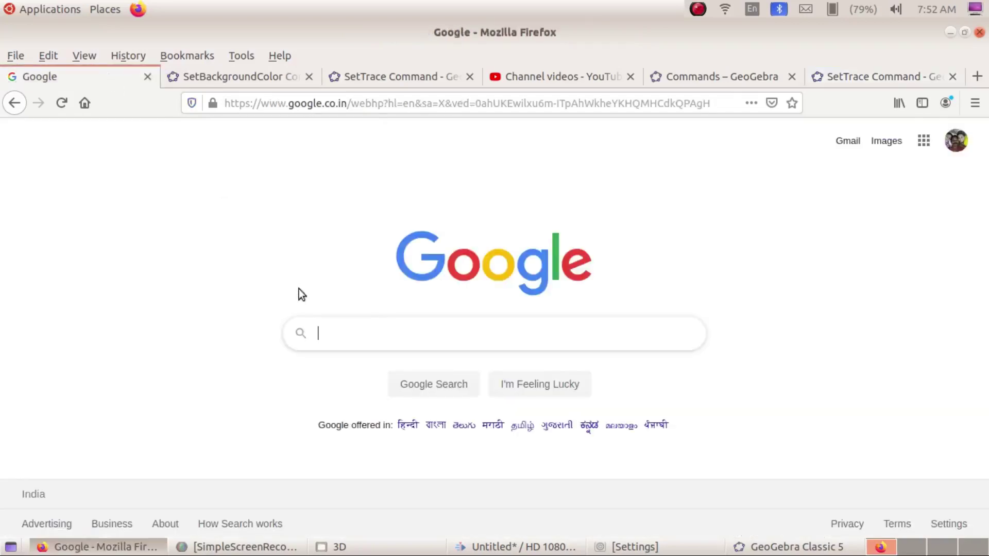
click(331, 327)
text(geob)
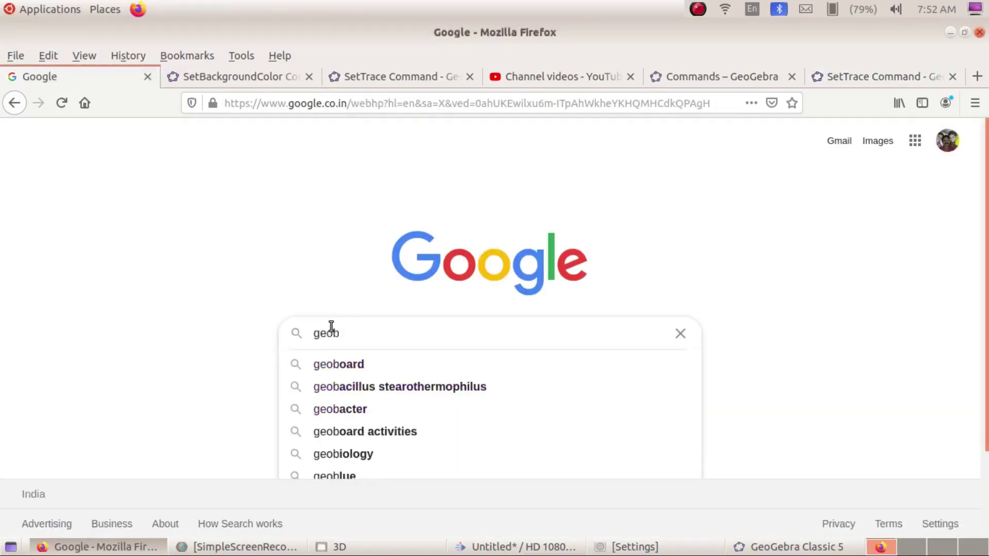
key(BackSpace)
text(ge)
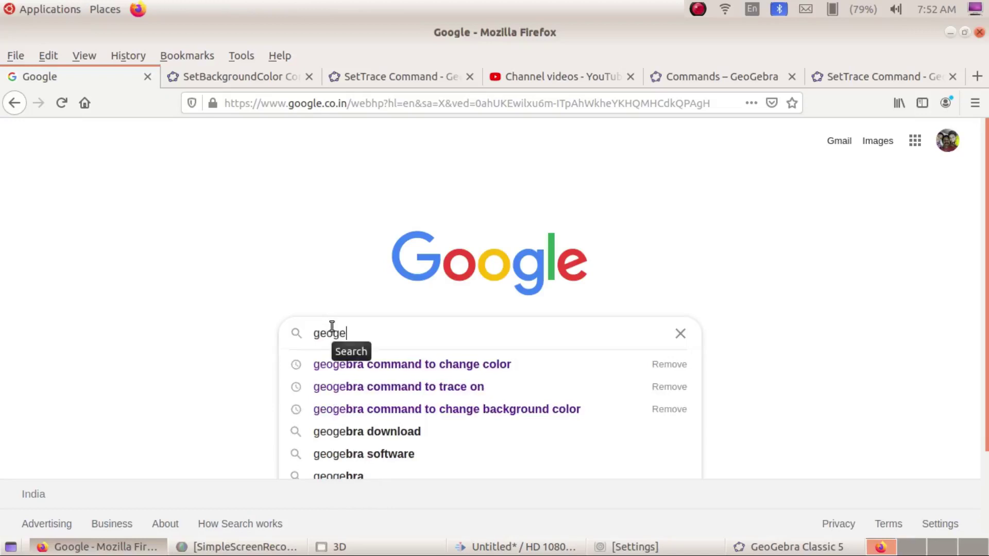
text(bra)
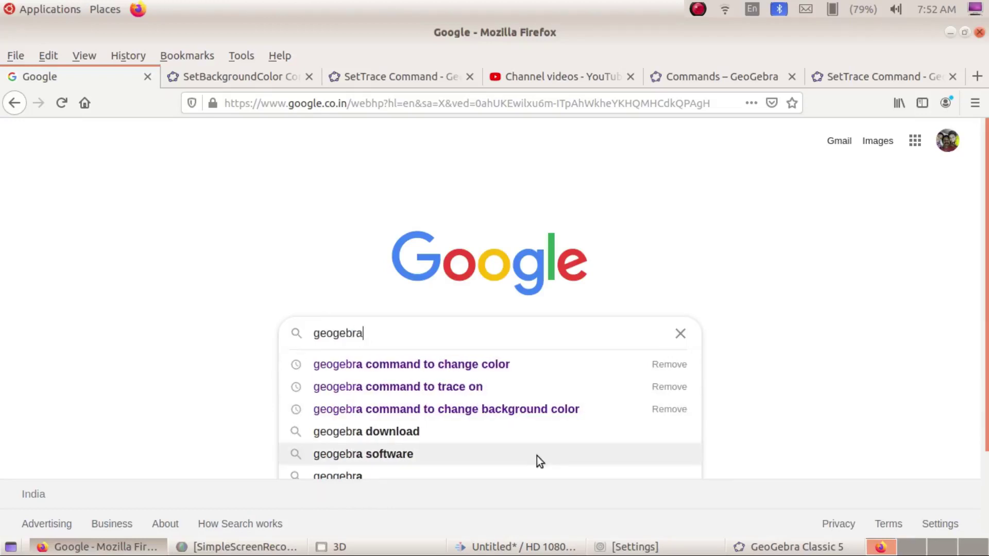
text( command to tr)
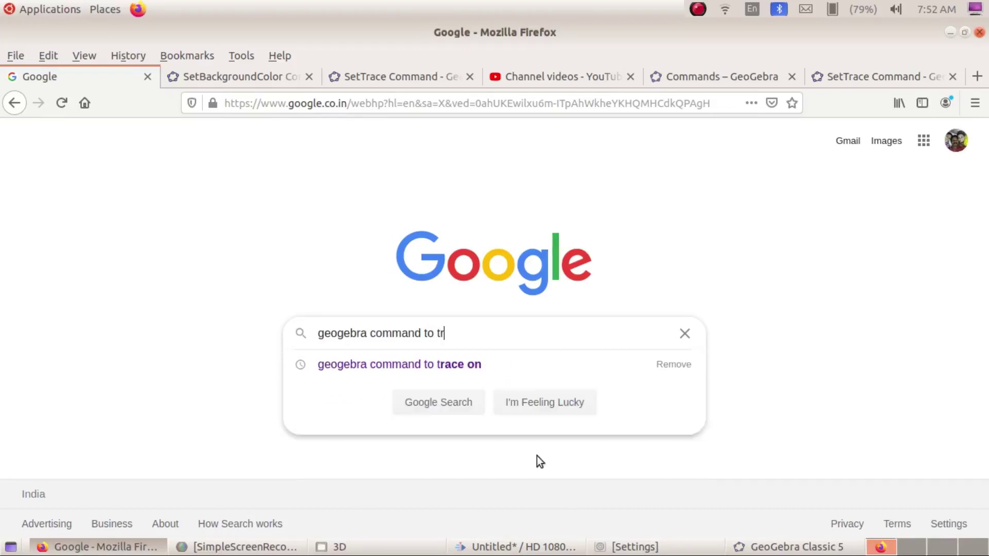
text(ace on)
key(Return)
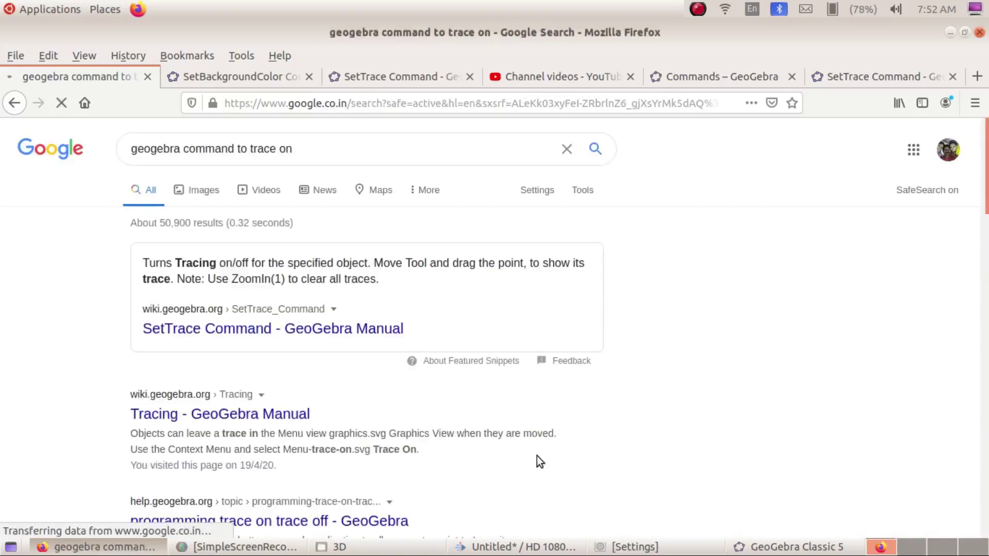
scroll(281, 409, down, 3)
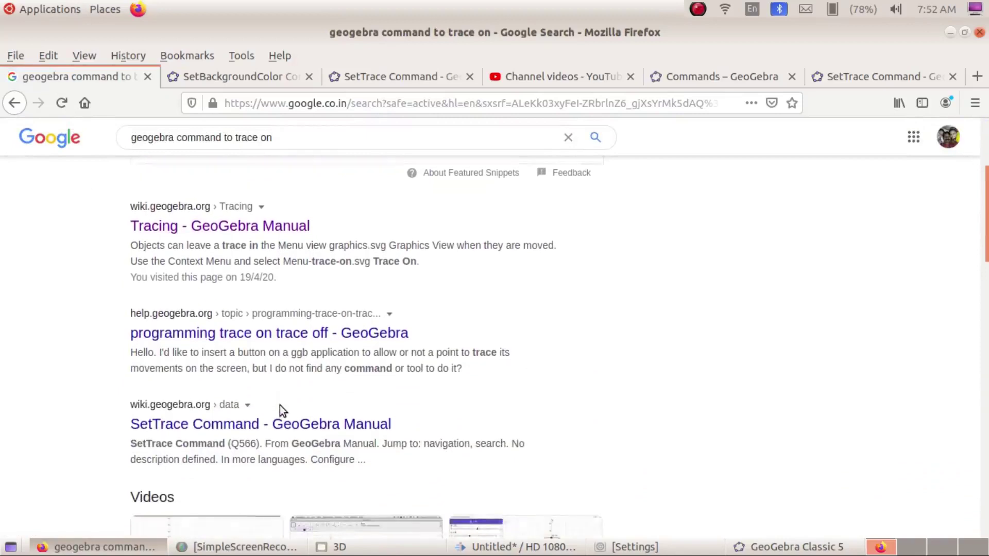
scroll(280, 406, up, 3)
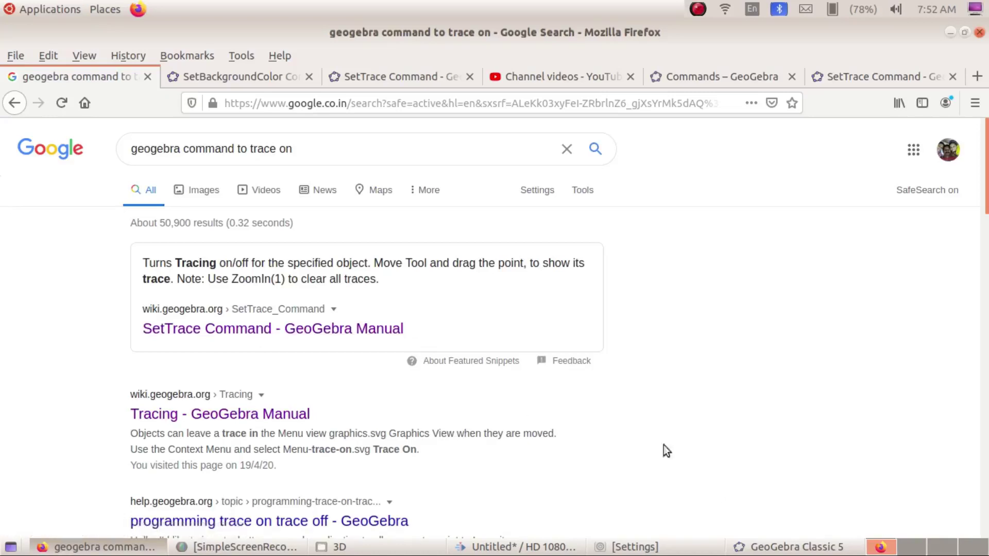
Step: Switch back to GeoGebra Classic 5 and create an Angle slider with default settings at about (9, 5.3) in the graphics view
click(764, 550)
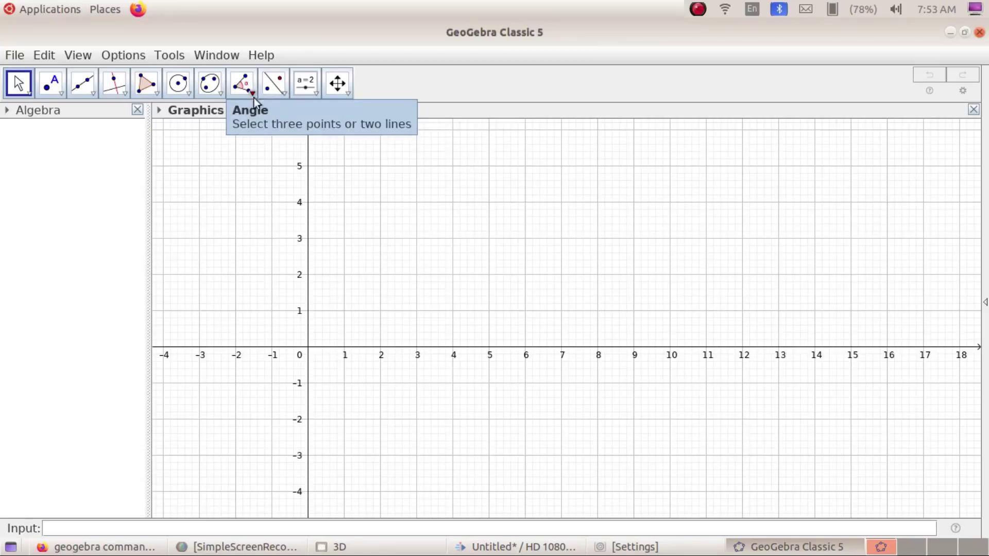
click(318, 96)
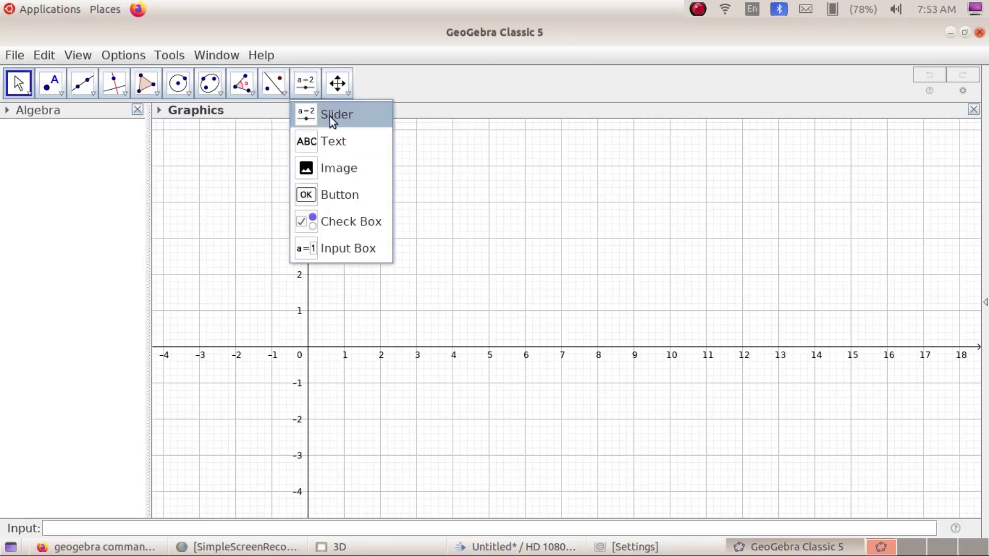
click(330, 116)
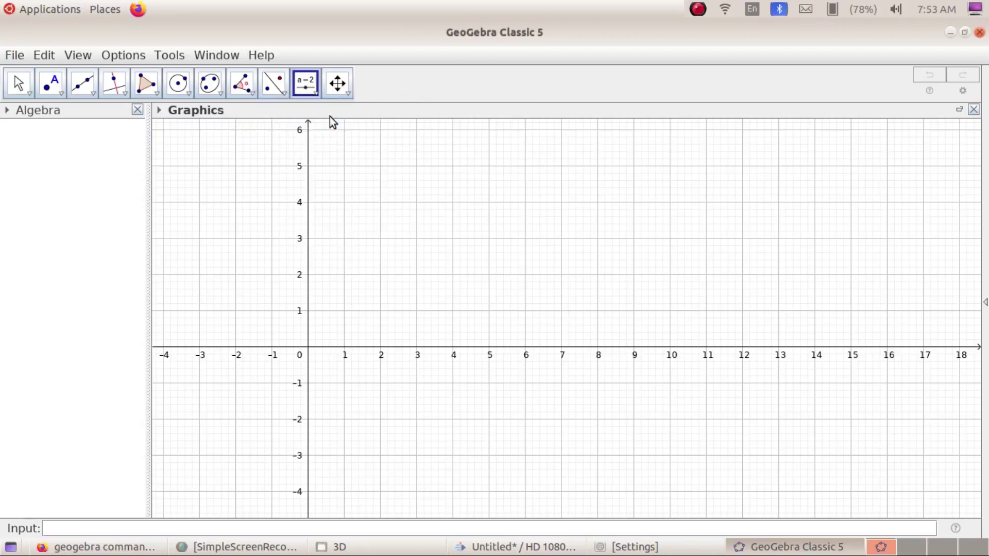
click(635, 155)
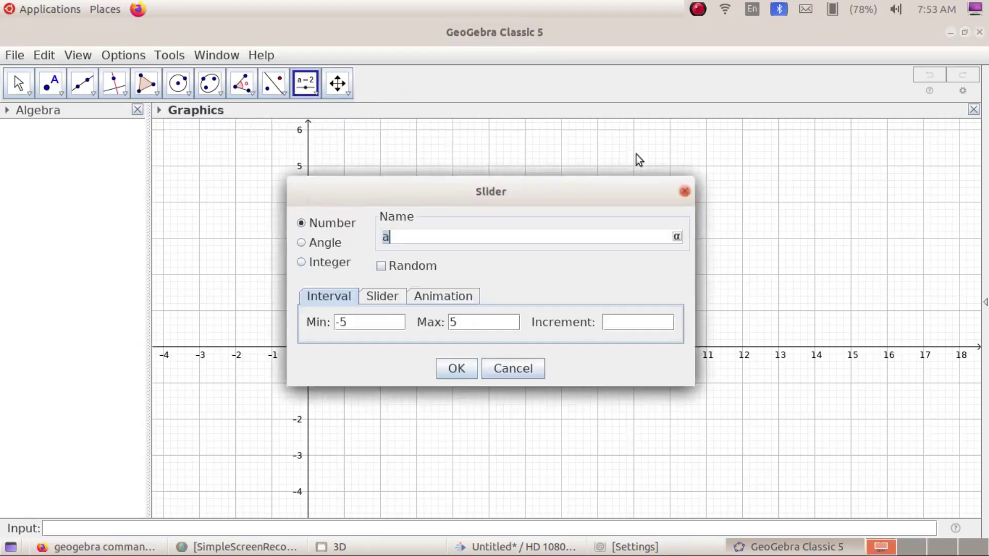
click(316, 244)
click(463, 369)
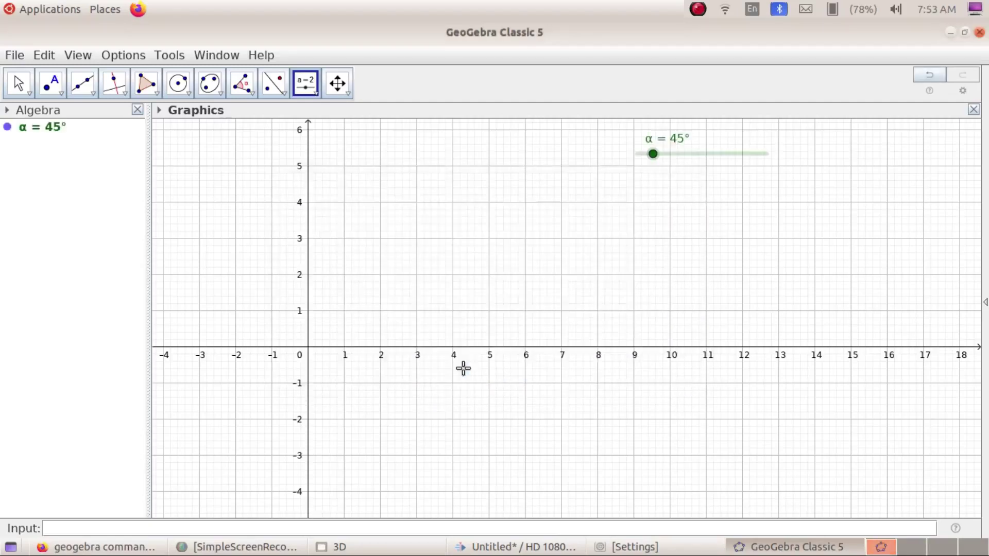
Step: Construct a counterclockwise Angle with Given Size α from a new point at about (6.72, -0.52) around a new vertex at about (2.98, -0.54)
click(252, 97)
click(263, 116)
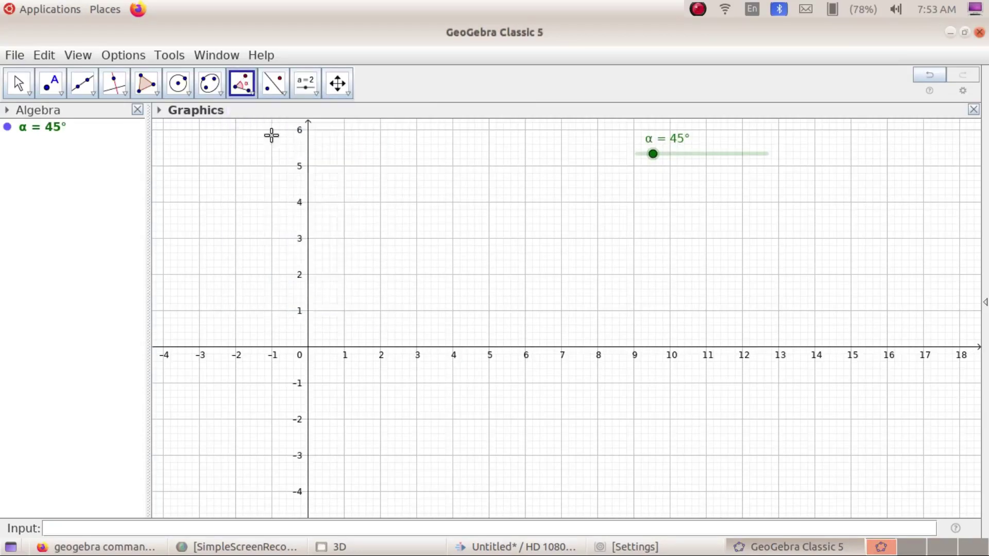
click(551, 366)
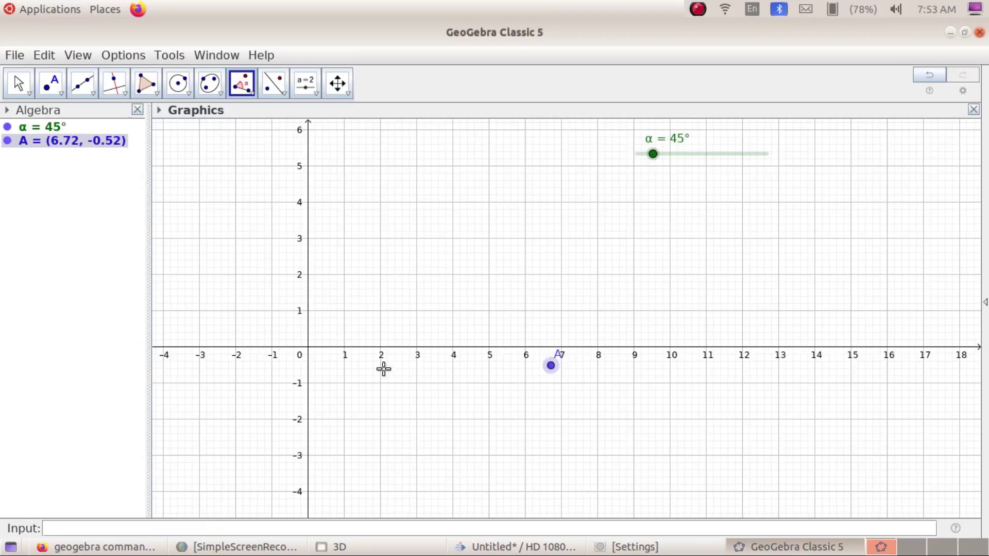
click(417, 367)
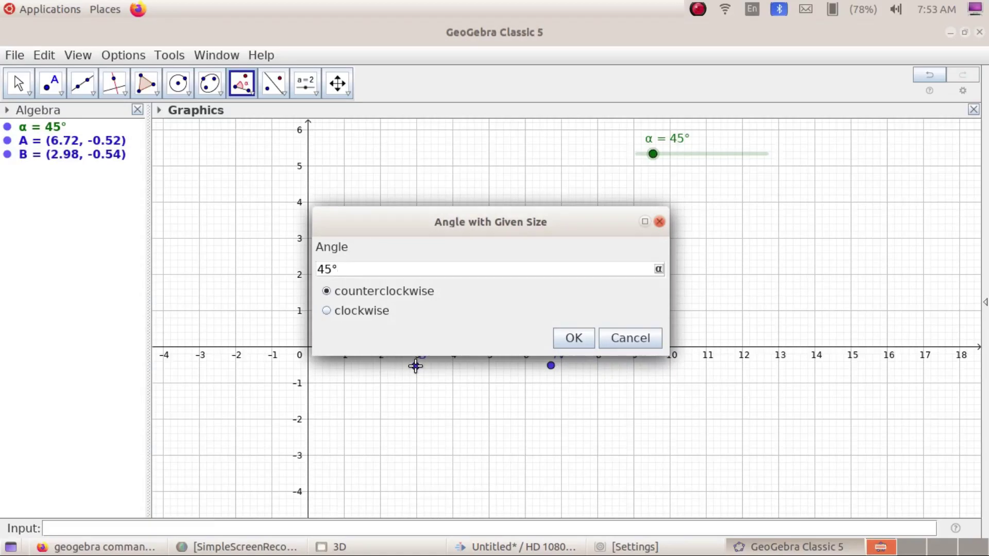
click(658, 267)
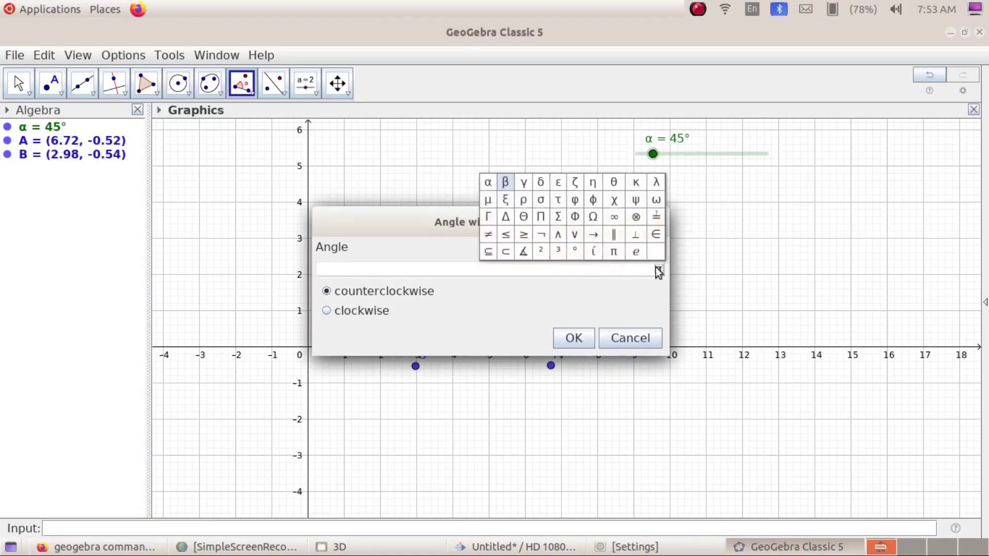
click(489, 181)
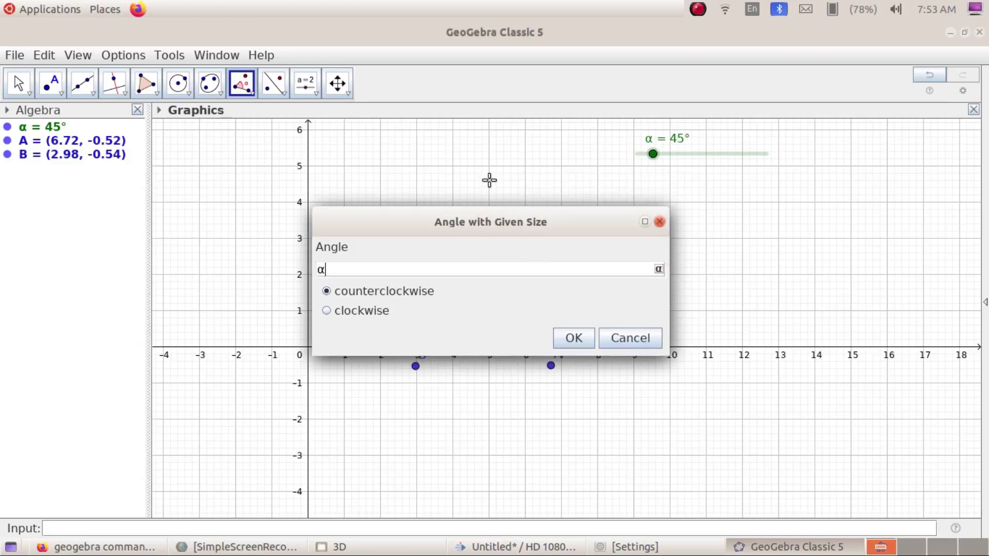
click(569, 340)
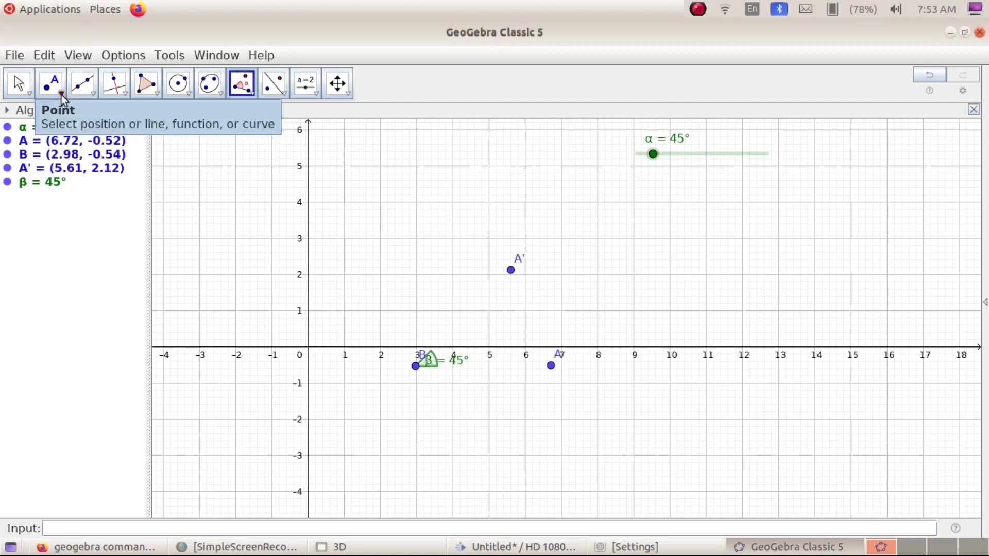
Step: Draw a segment from vertex B to the rotated point A'
click(93, 97)
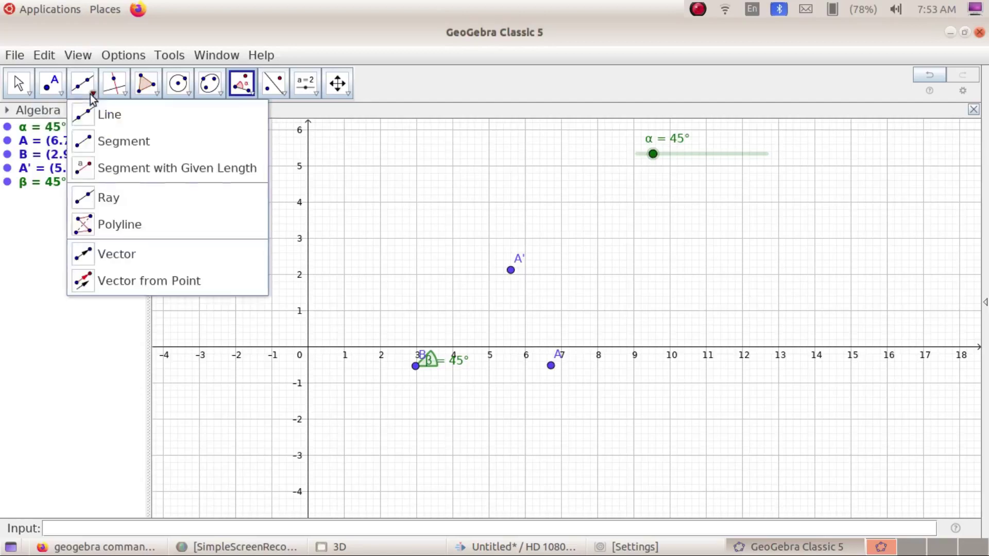
click(106, 140)
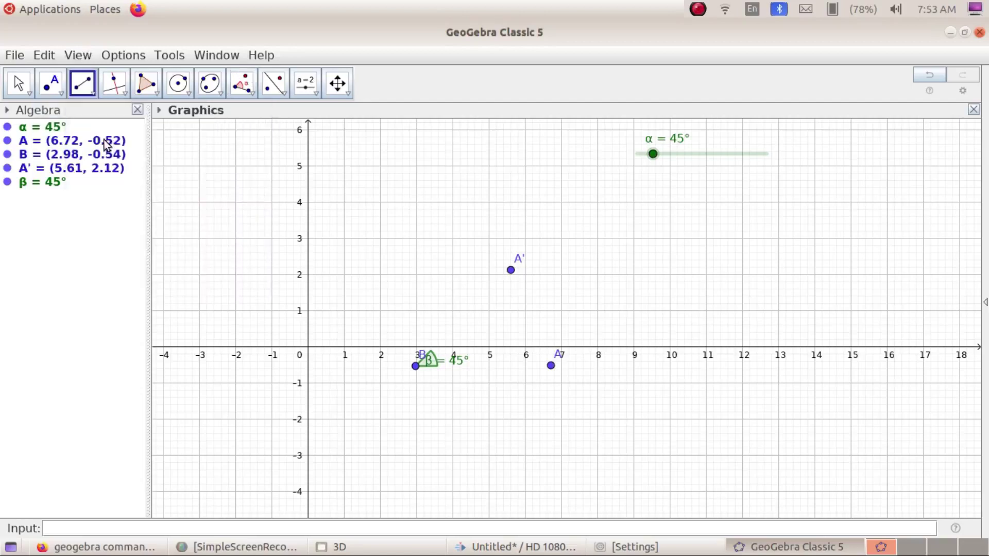
click(415, 367)
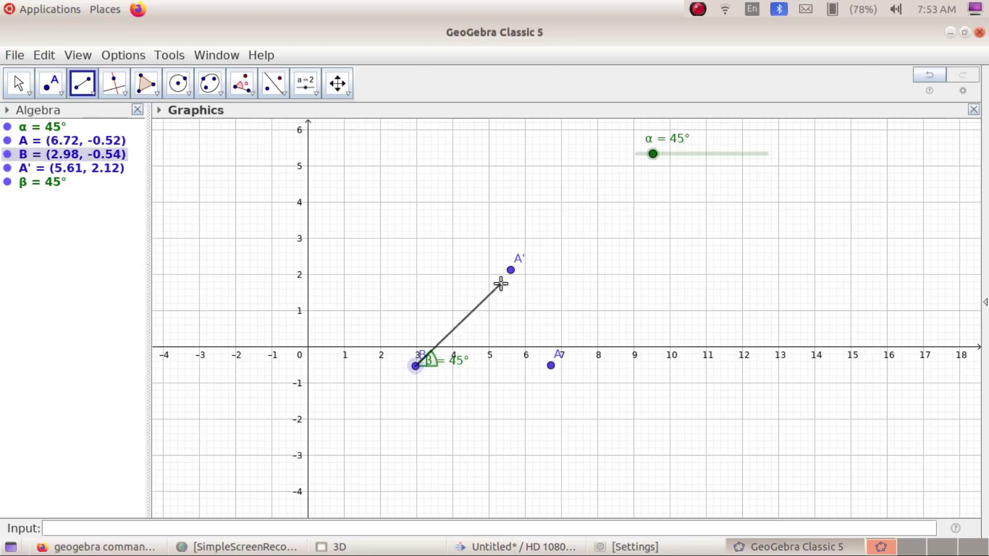
click(511, 270)
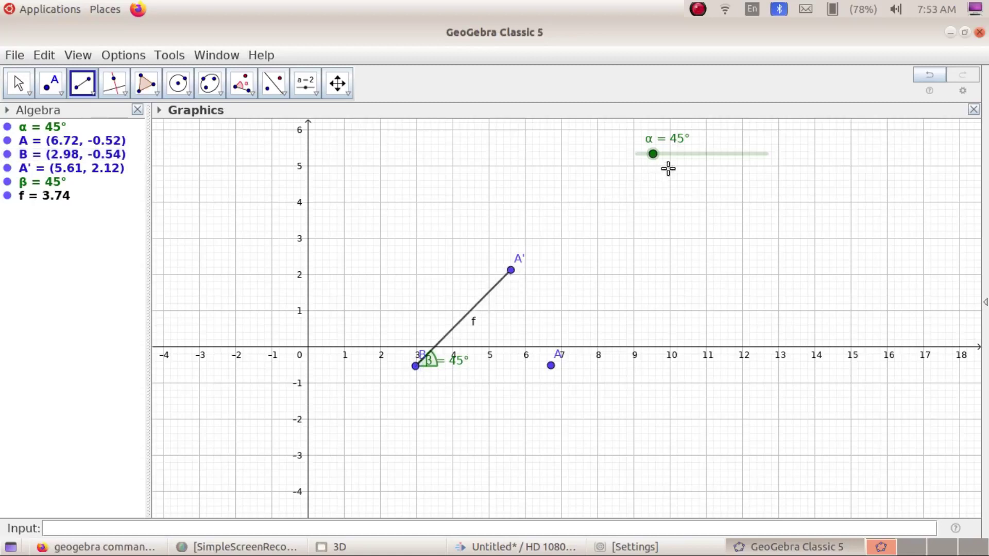
Step: Turn on the animation of slider α
right_click(704, 155)
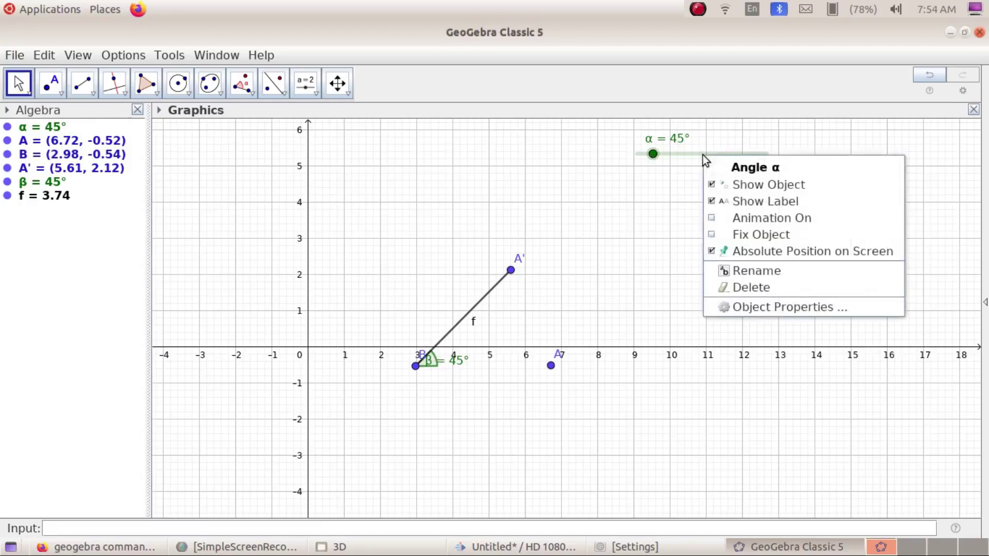
click(760, 218)
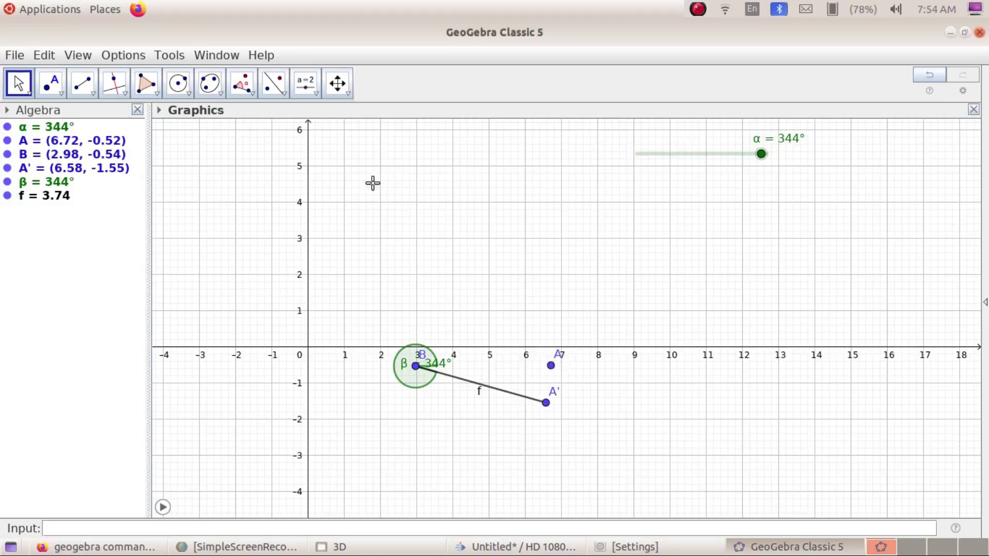
Step: Set slider α's animation repeat to Increasing, and play and pause the animation to test it
right_click(673, 157)
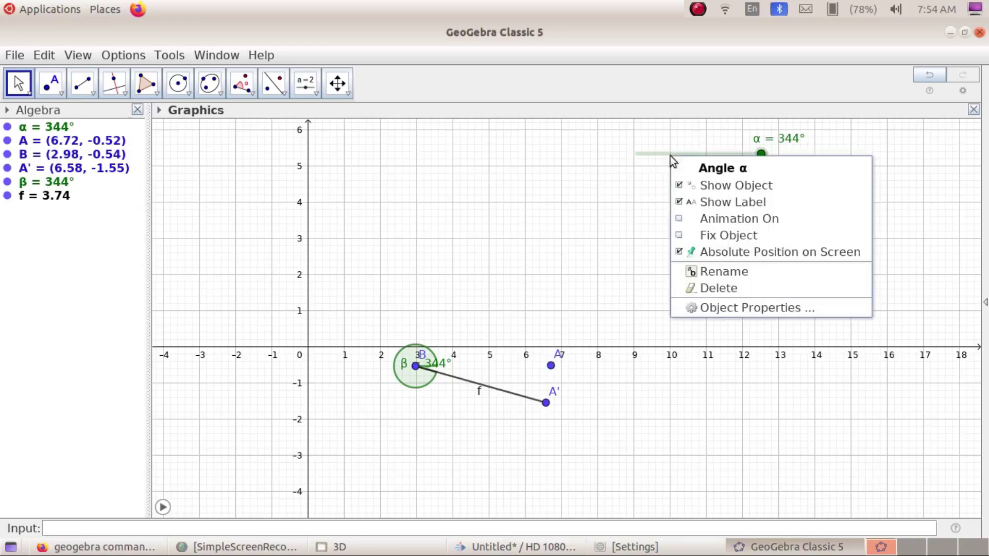
click(722, 307)
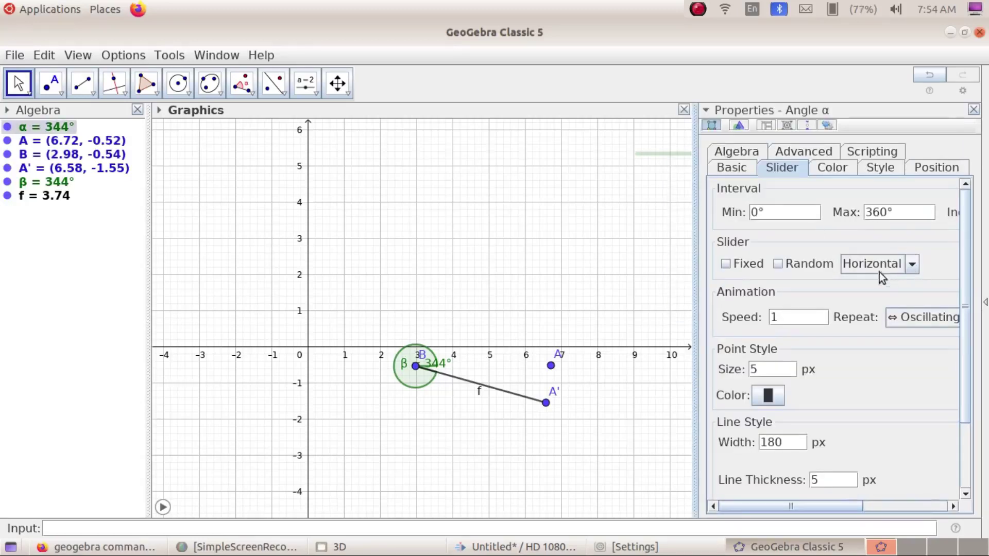
click(908, 318)
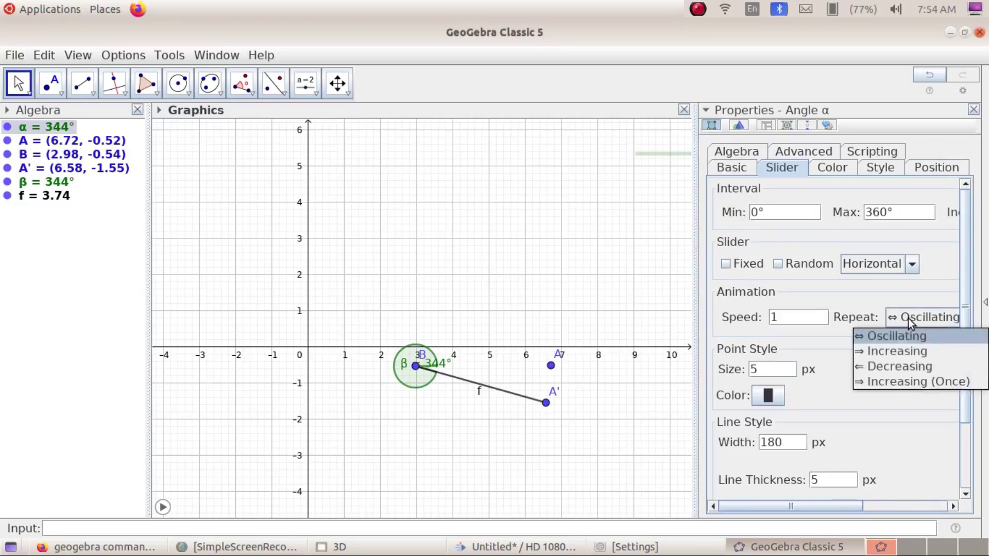
click(904, 354)
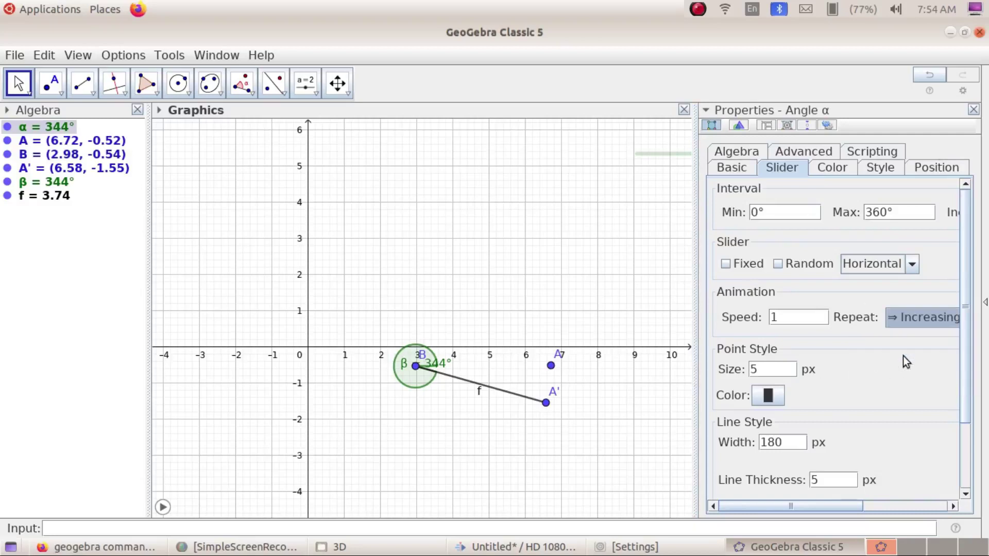
click(973, 111)
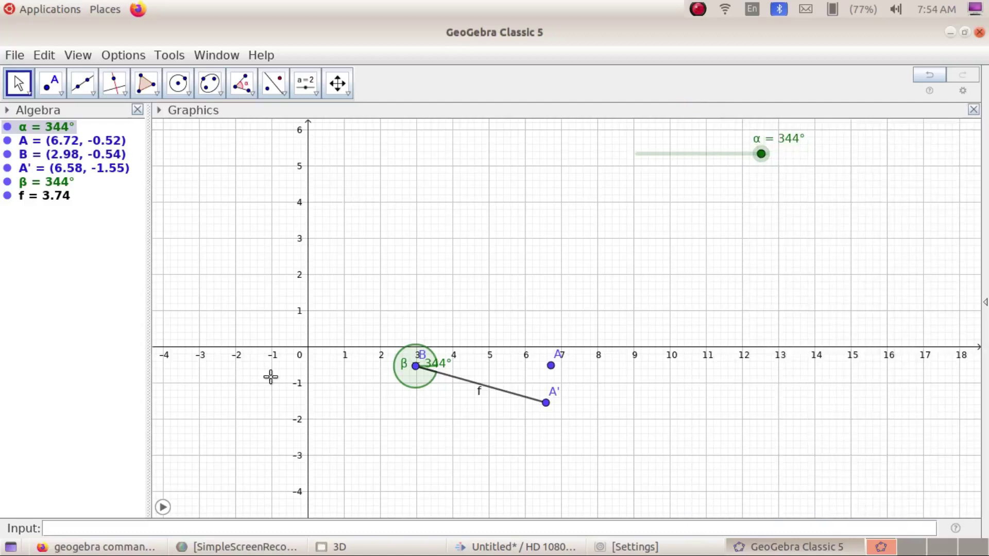
click(167, 508)
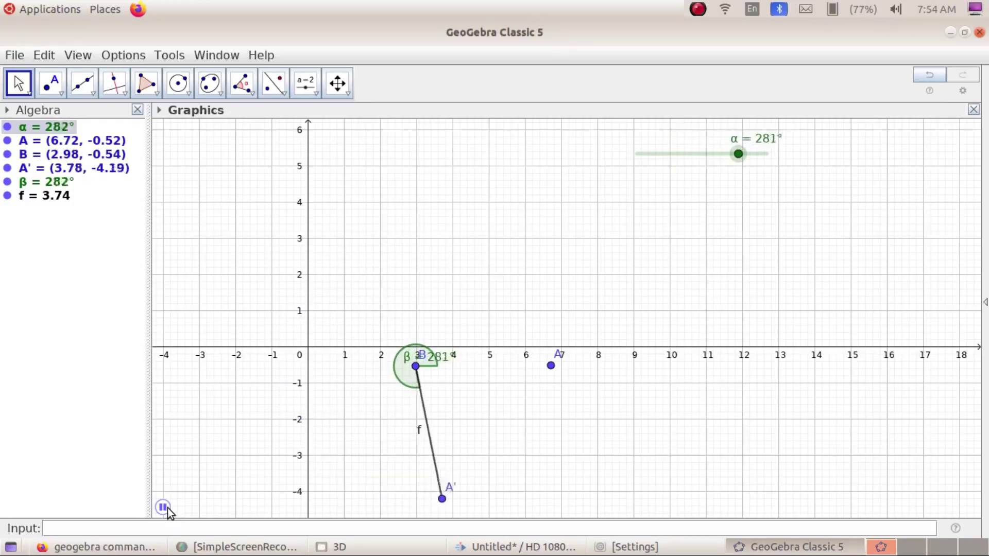
click(168, 508)
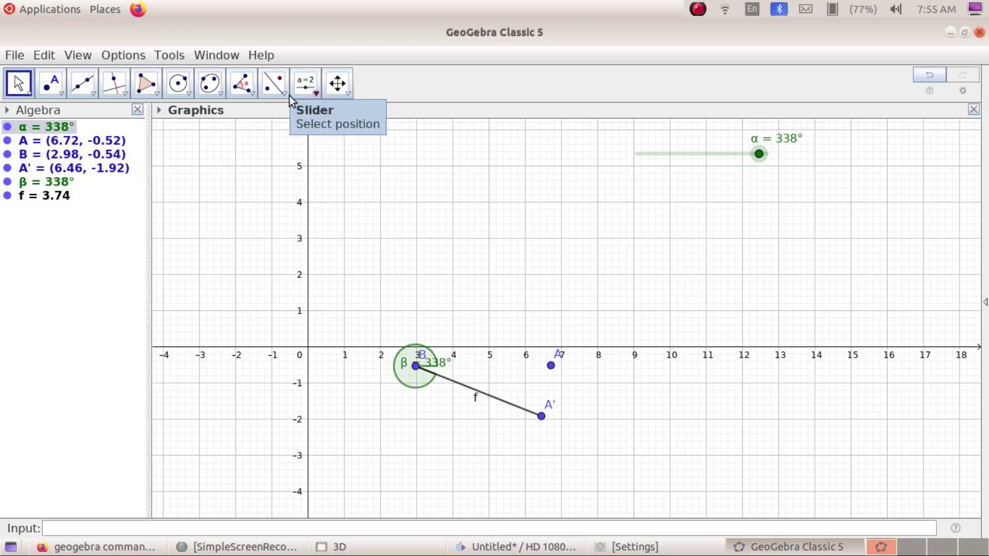
Step: Place a Button at about (13.3, 3.7) in the graphics view with the caption "Animation"
click(306, 86)
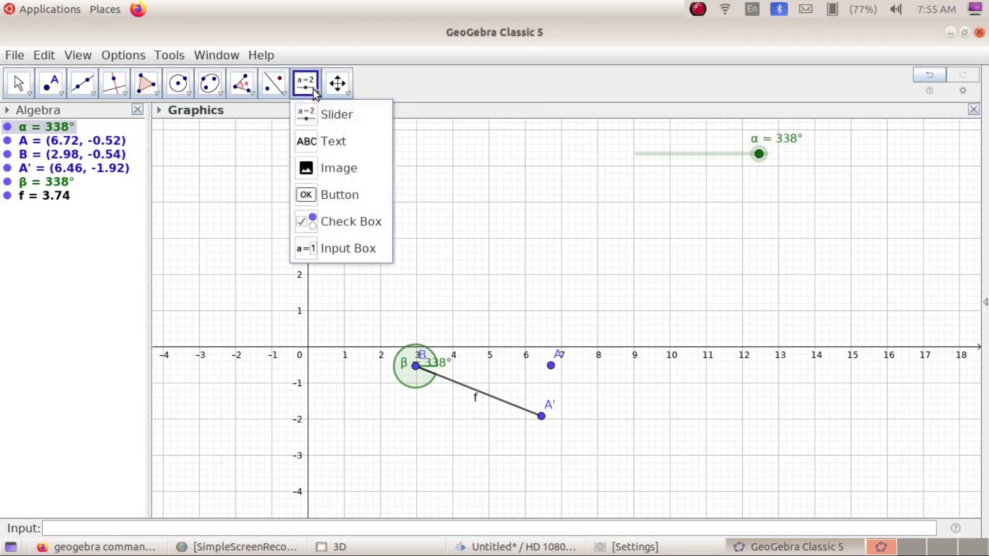
click(344, 194)
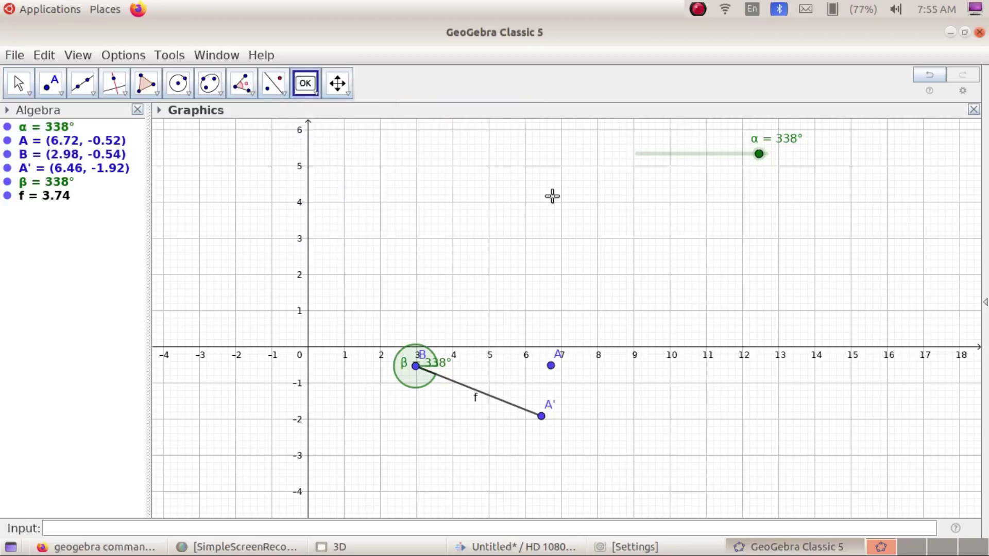
click(792, 214)
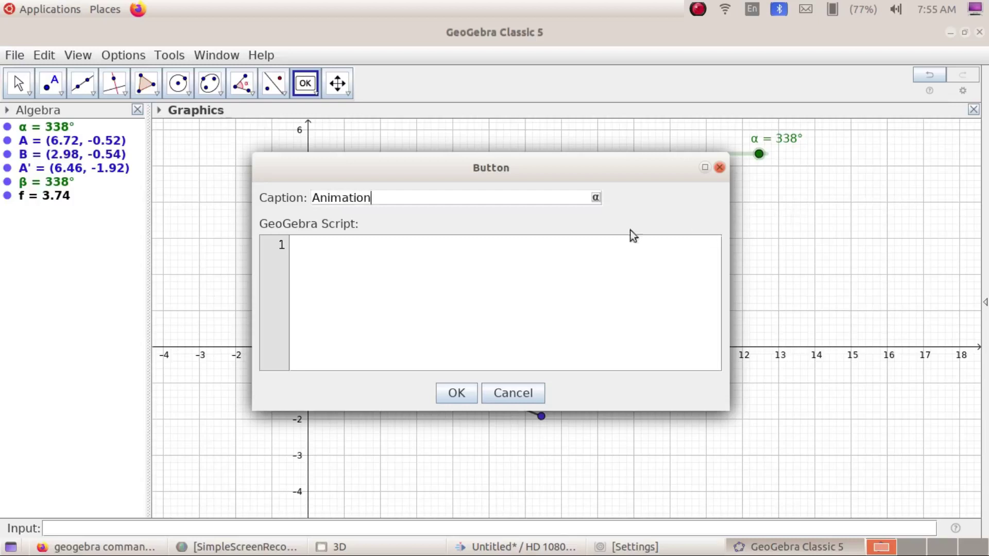
click(515, 266)
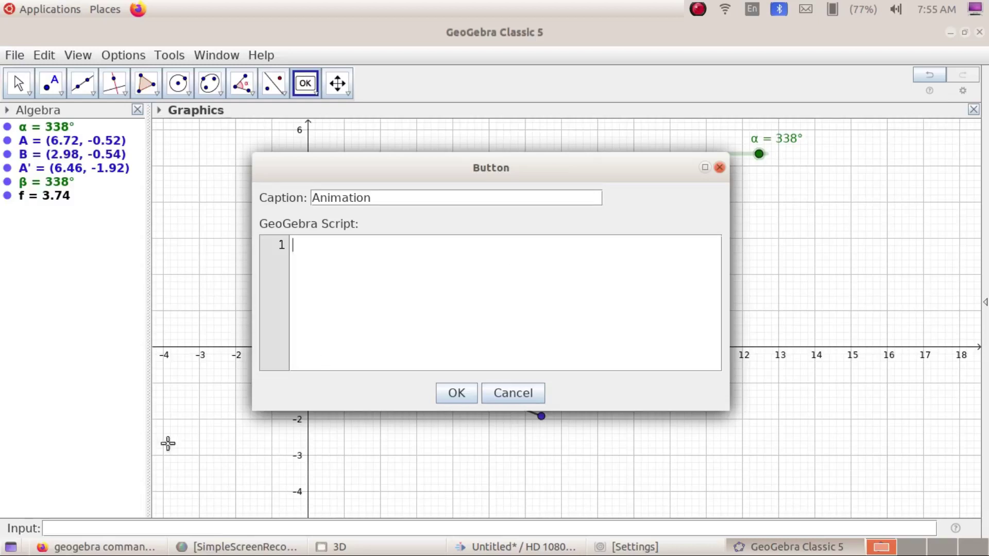
Step: Switch to Firefox and search Google for "geogebra command to startanimation"
click(98, 547)
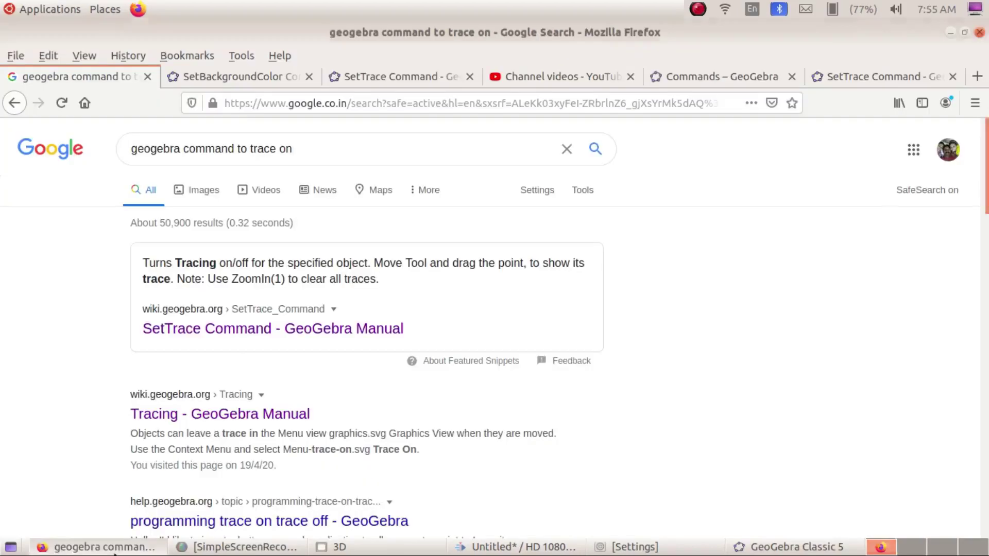
click(299, 151)
key(BackSpace)
key(BackSpace)
key(BackSpace)
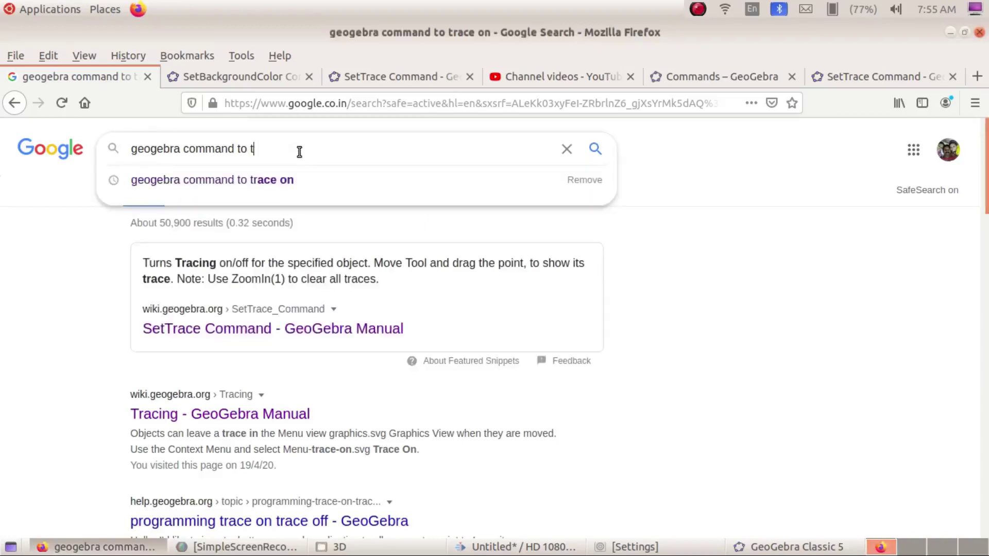
text(sta)
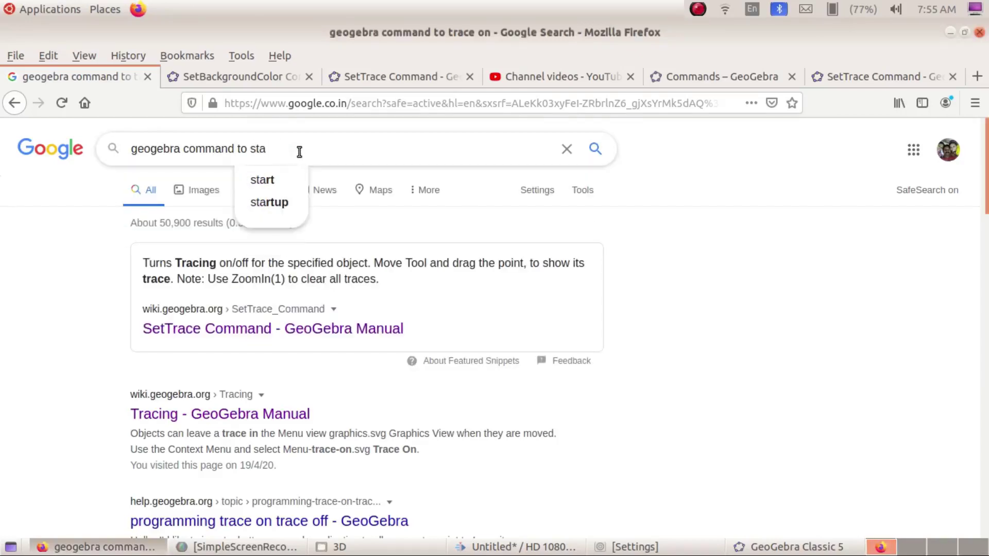
text(rta)
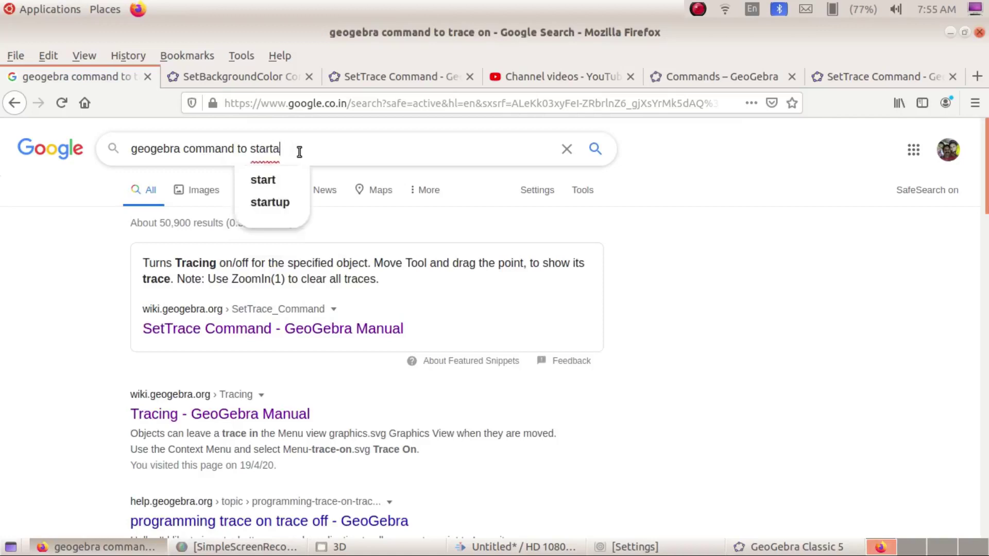
text(nimation)
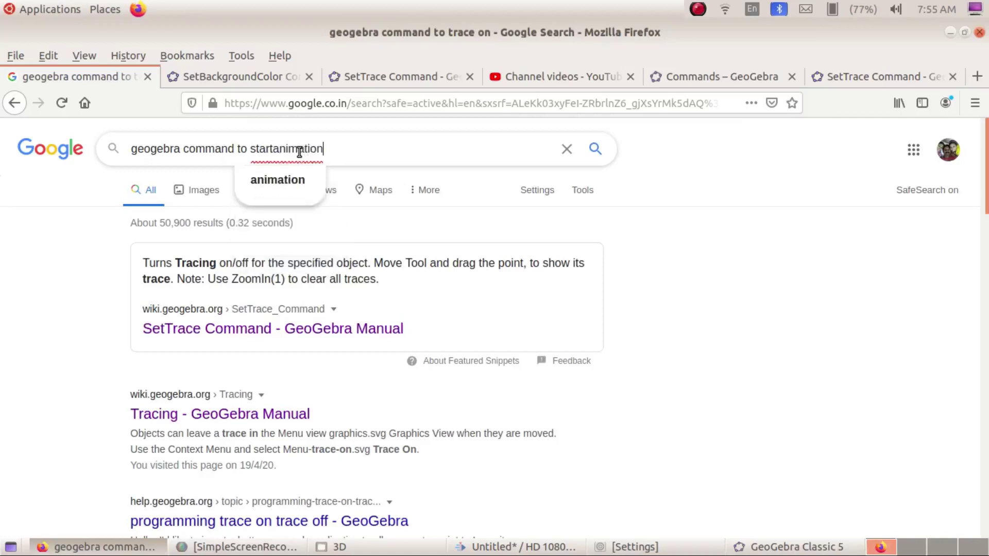
key(Return)
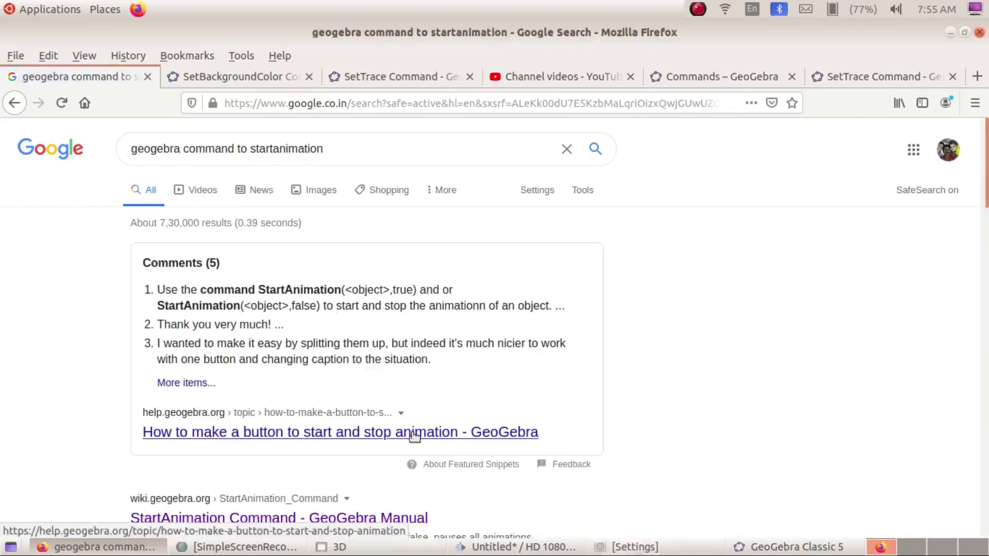
Step: Switch back to GeoGebra Classic 5 and begin the button's GeoGebra script with "StartAnimation["
click(770, 549)
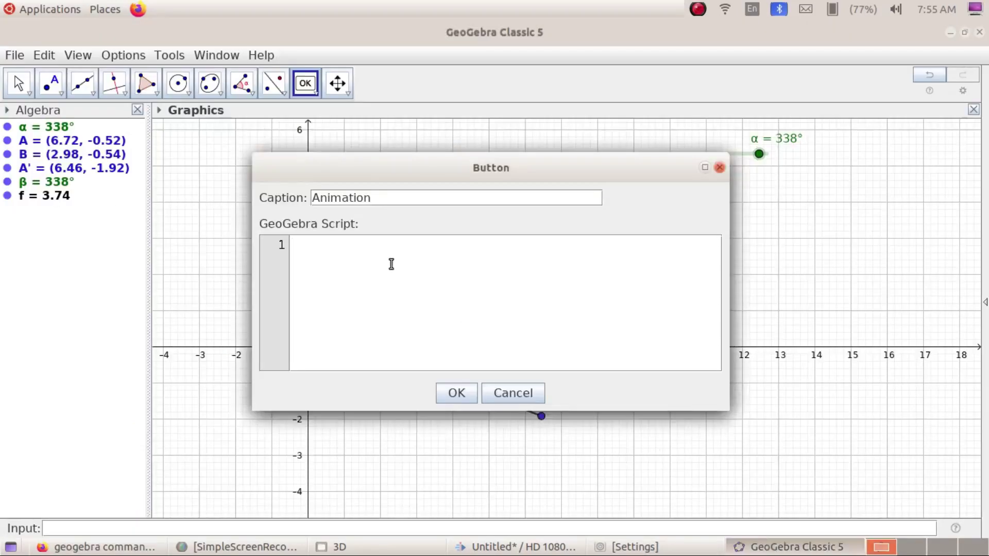
text(Sta)
text(rtAnimation)
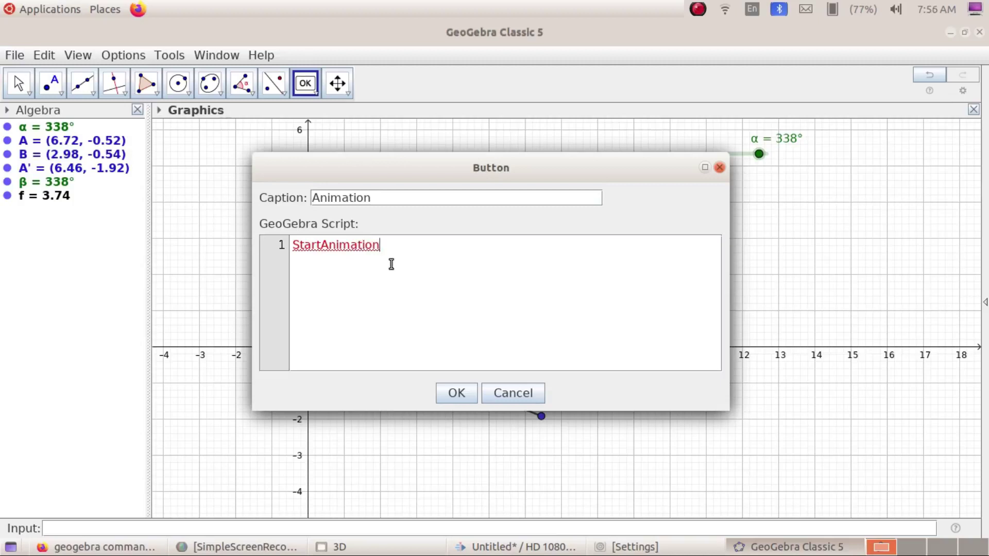
text([)
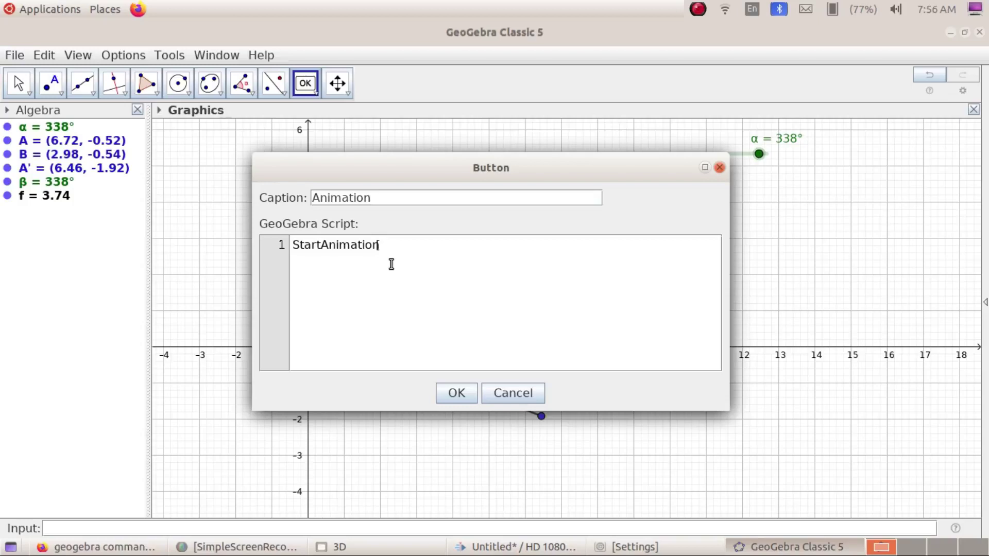
Step: Compose the command StartAnimation[α] in the input bar, keeping the Button dialog open, and copy it
drag(636, 175, 744, 235)
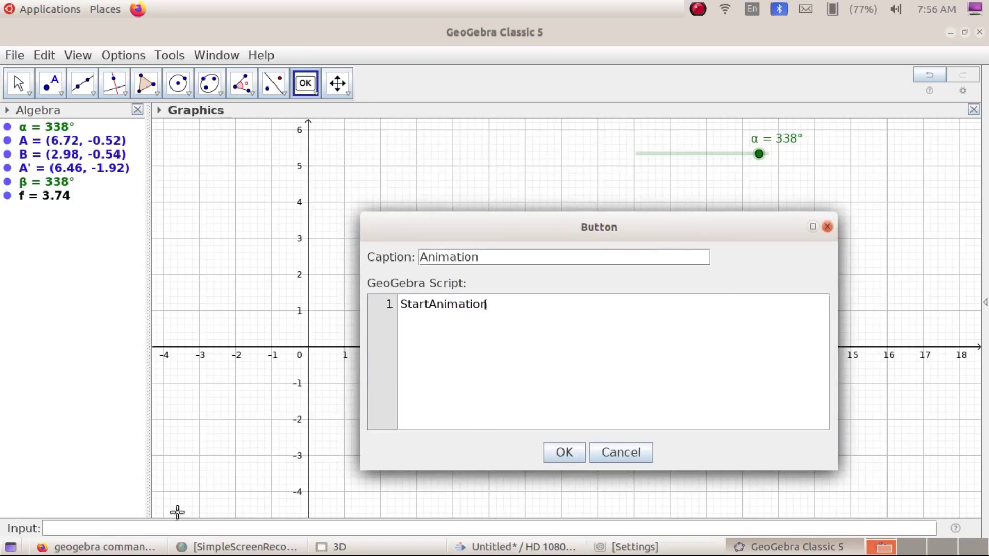
click(100, 531)
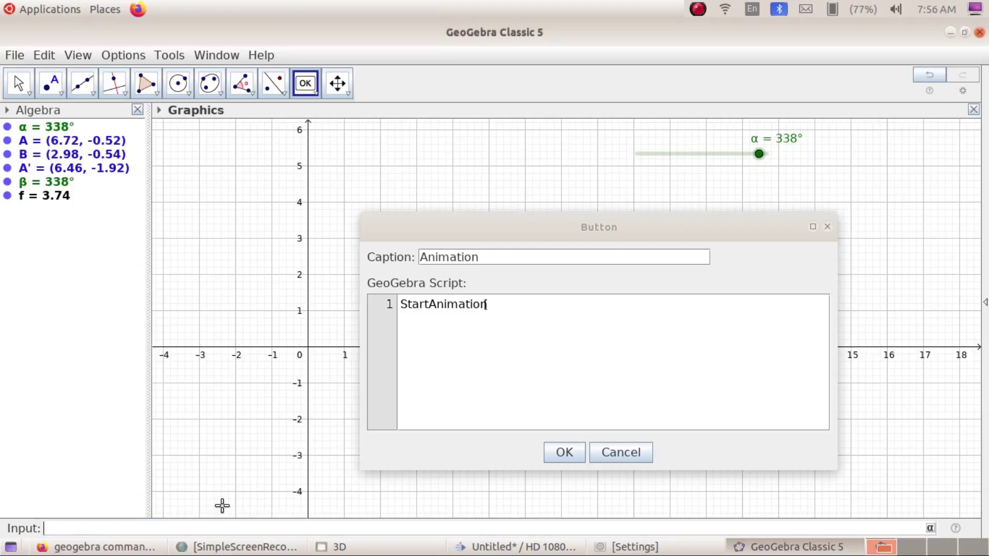
text(Start)
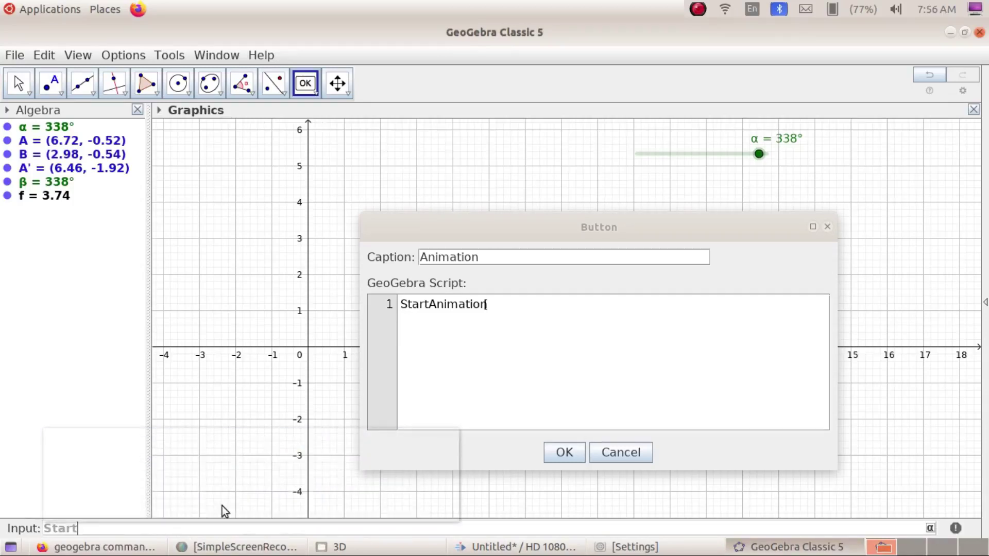
text(A)
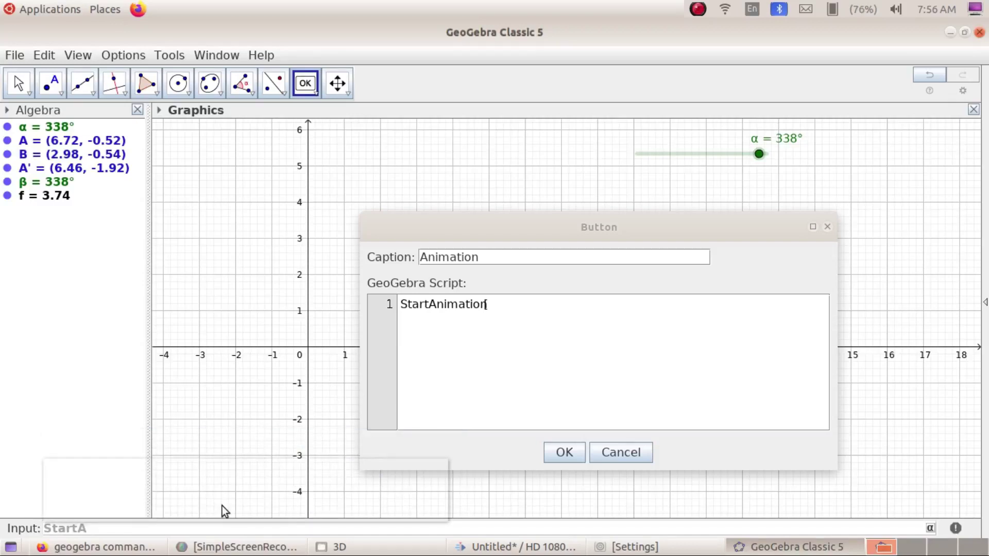
text(nimation)
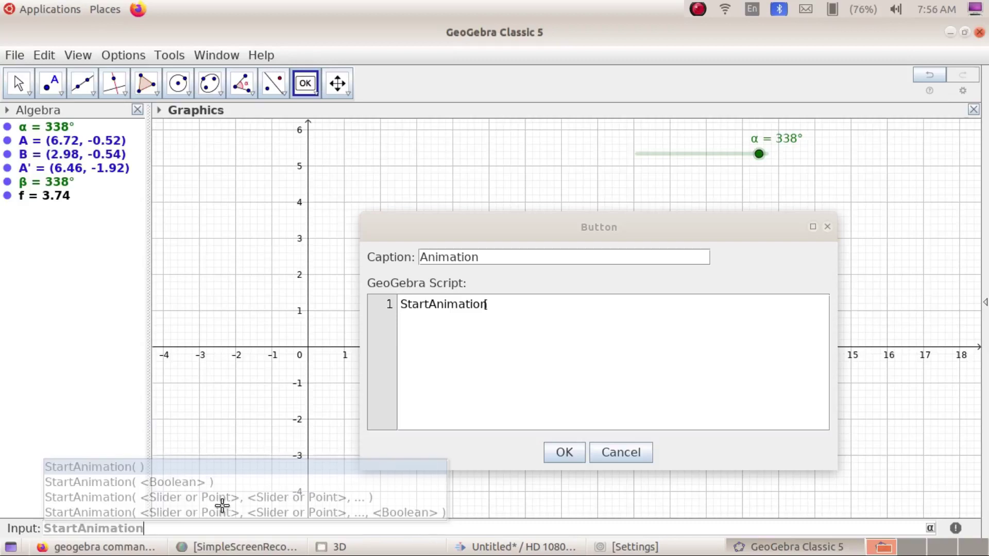
key(Return)
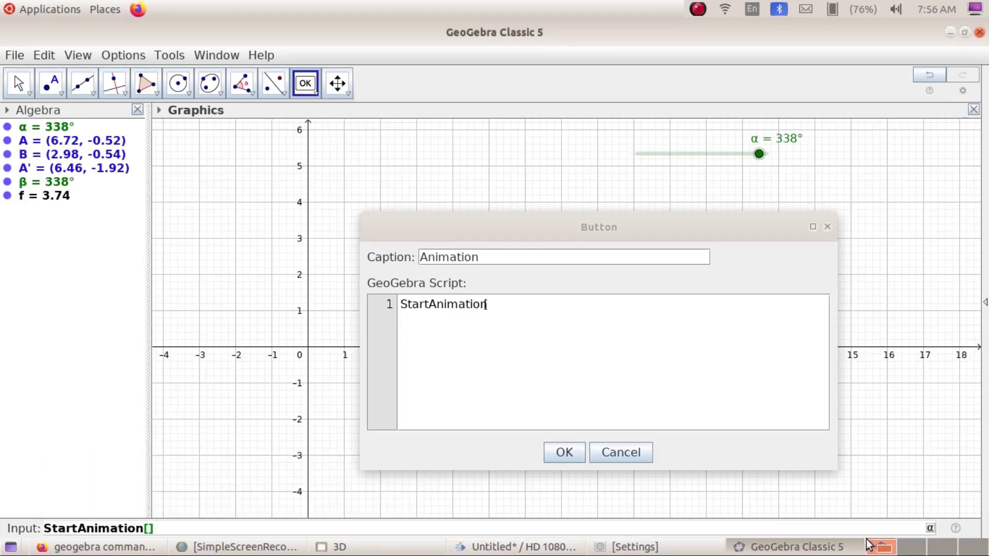
click(933, 530)
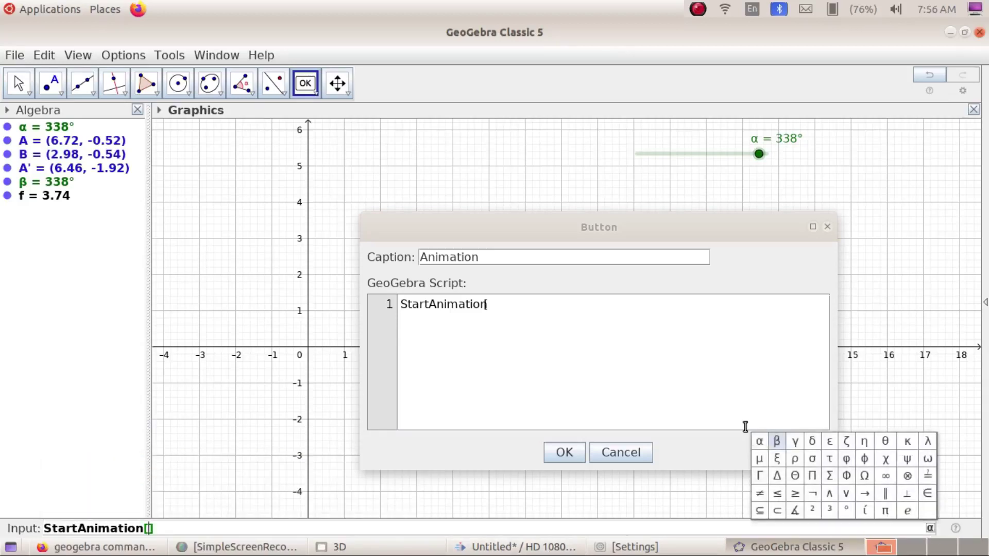
click(757, 444)
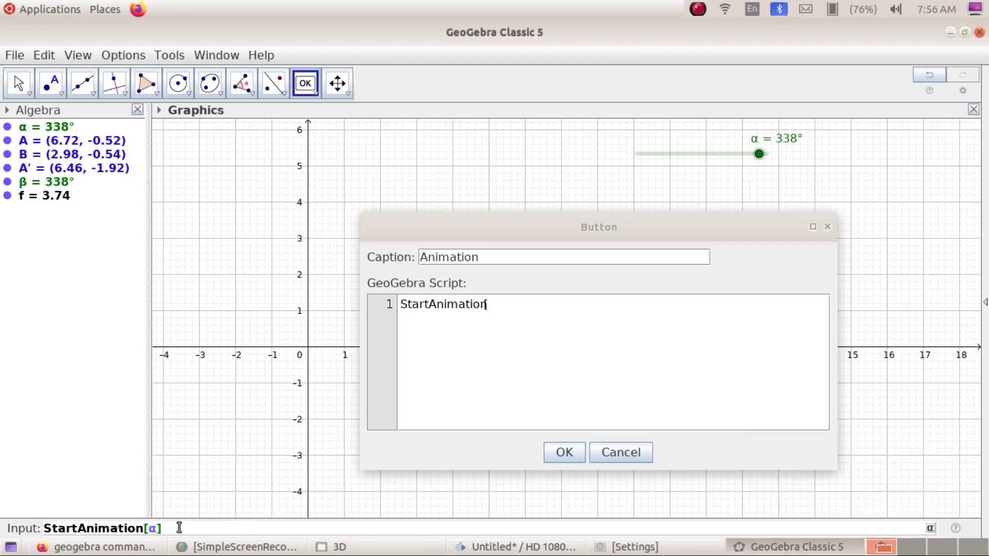
triple_click(44, 528)
key(ctrl+c)
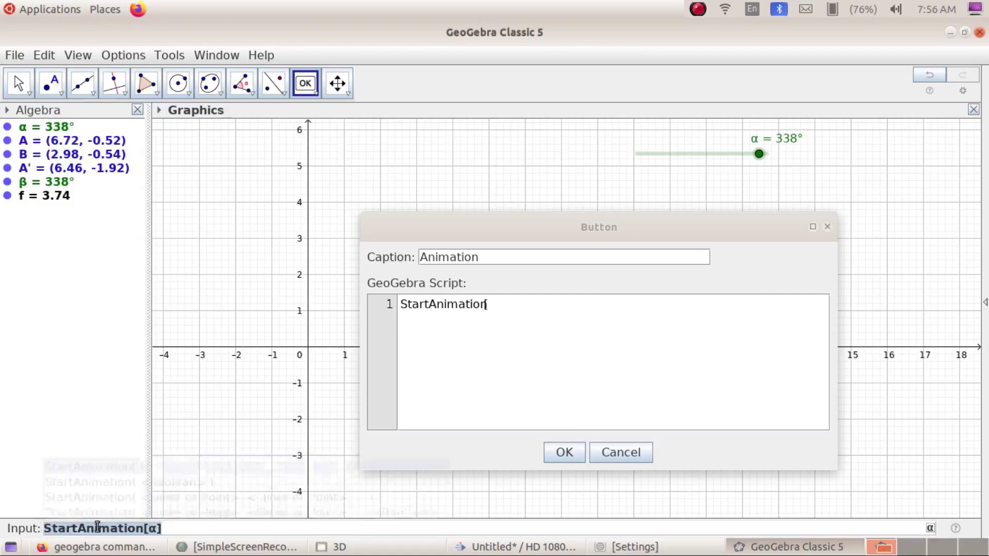
Step: Run StartAnimation[α] from the input bar, then replace the Animation button's script with the copied StartAnimation[α] and create the button
key(Return)
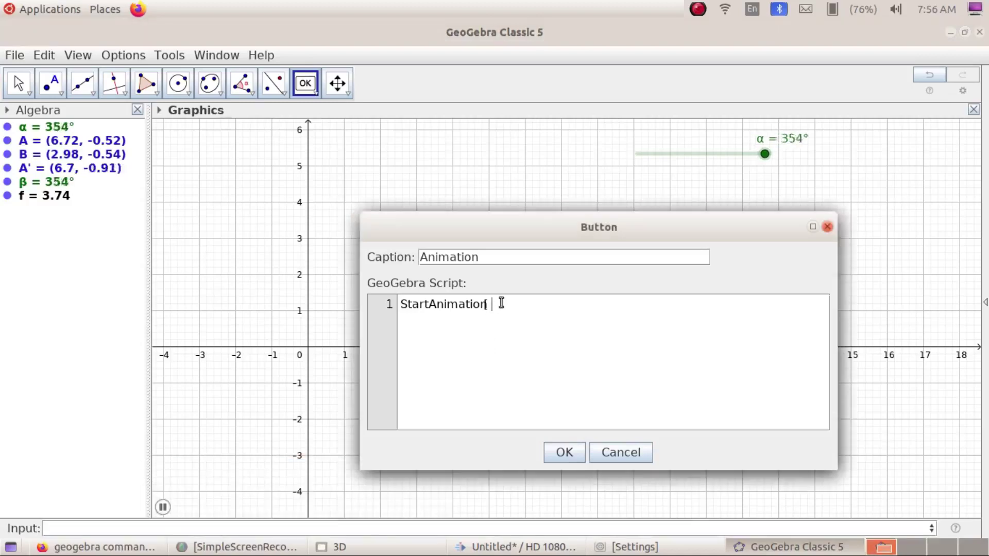
click(501, 303)
key(BackSpace)
key(BackSpace)
key(BackSpace)
key(BackSpace)
key(BackSpace)
key(BackSpace)
key(BackSpace)
key(BackSpace)
key(BackSpace)
key(BackSpace)
key(BackSpace)
key(BackSpace)
key(BackSpace)
key(BackSpace)
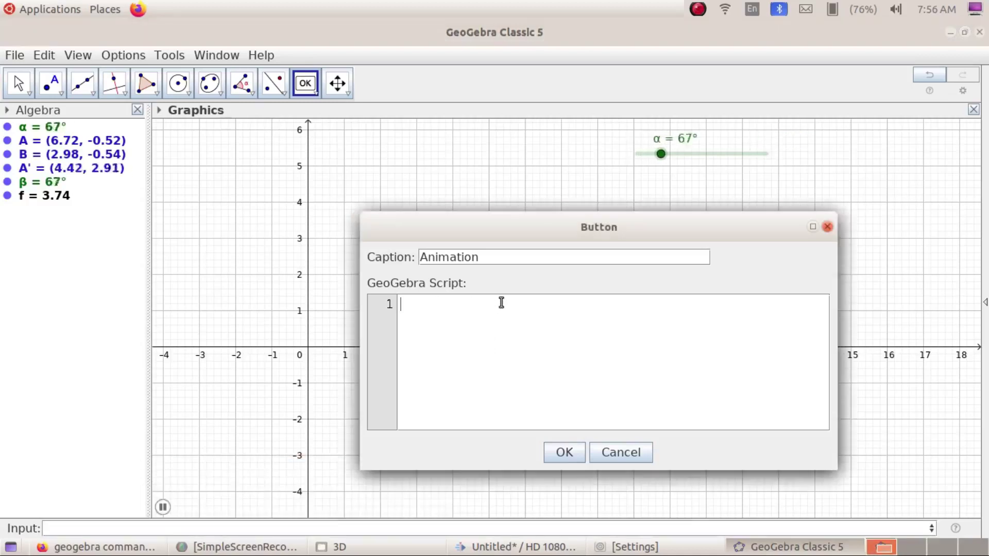
key(ctrl+v)
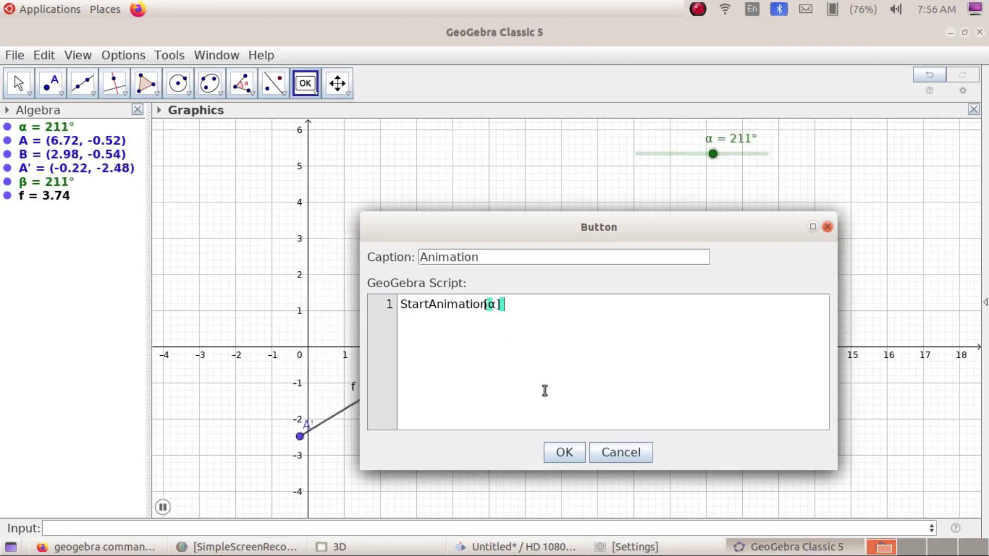
click(562, 452)
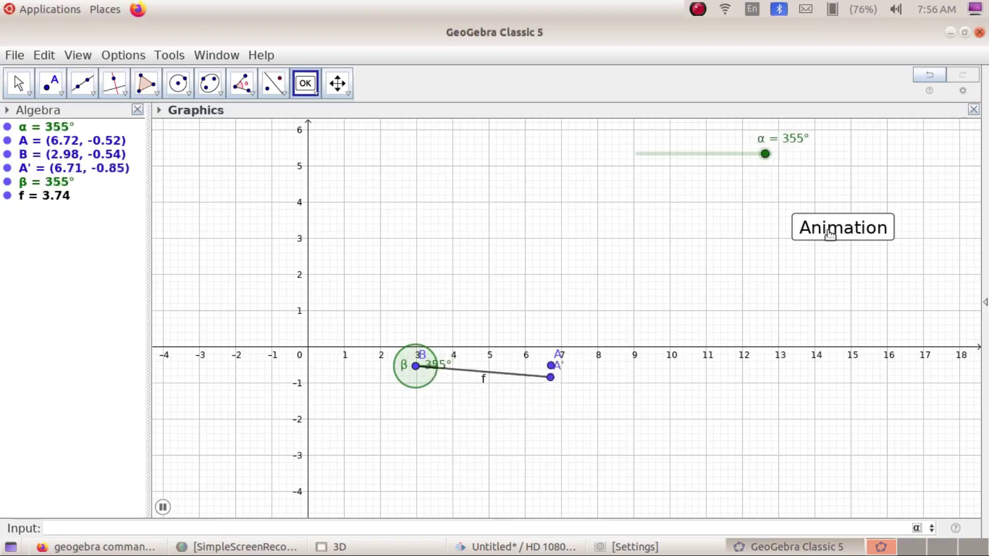
Step: Pause the running animation, test the Animation button in Move mode, and pause the motion again
click(163, 508)
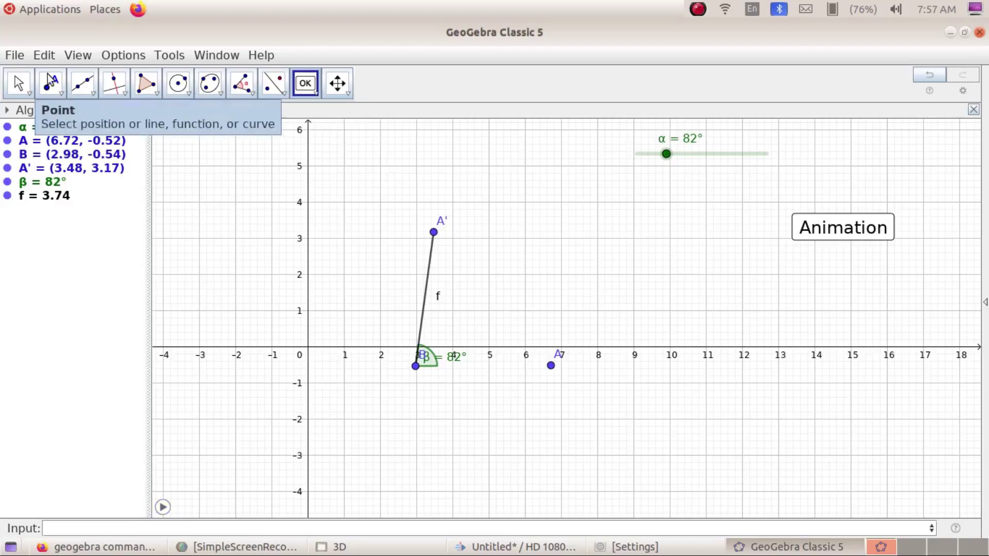
click(18, 82)
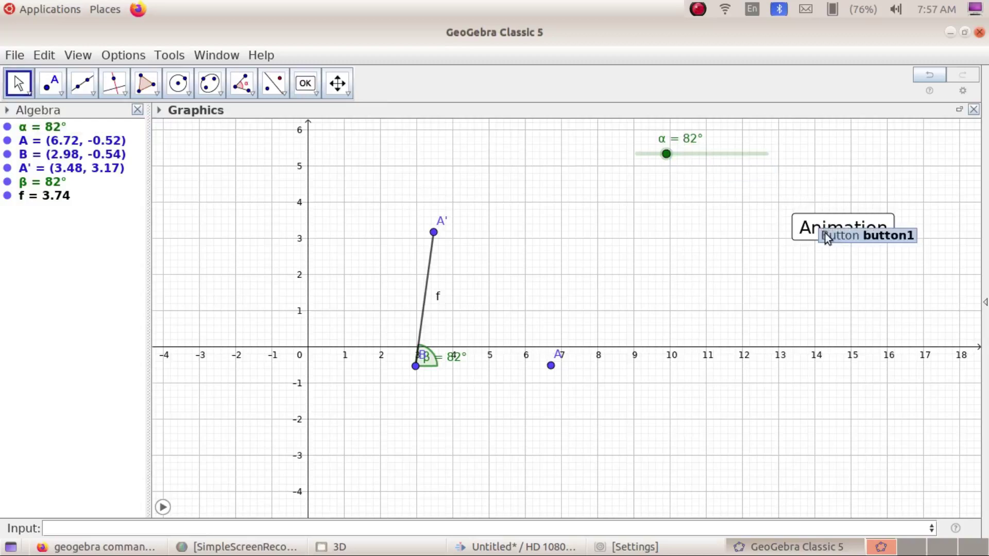
click(807, 234)
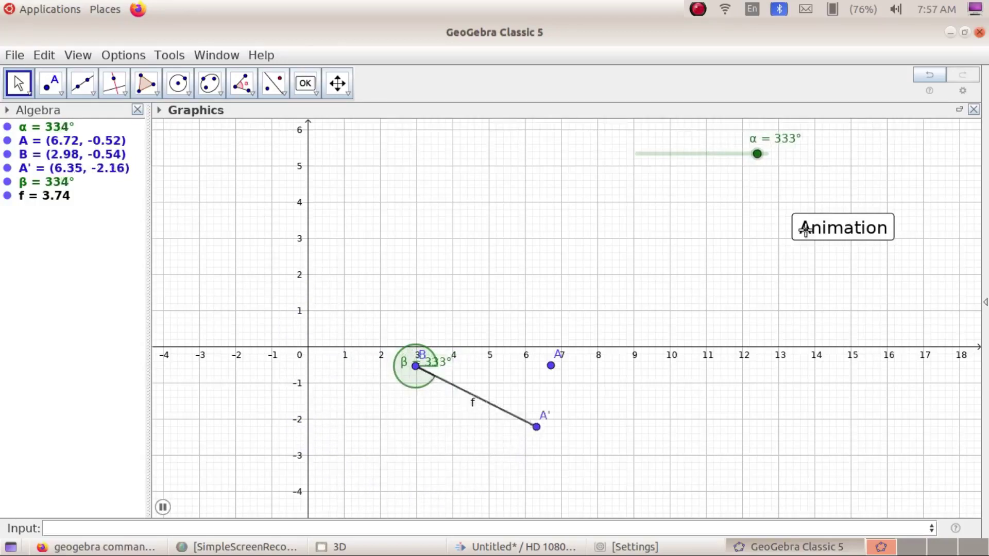
click(163, 508)
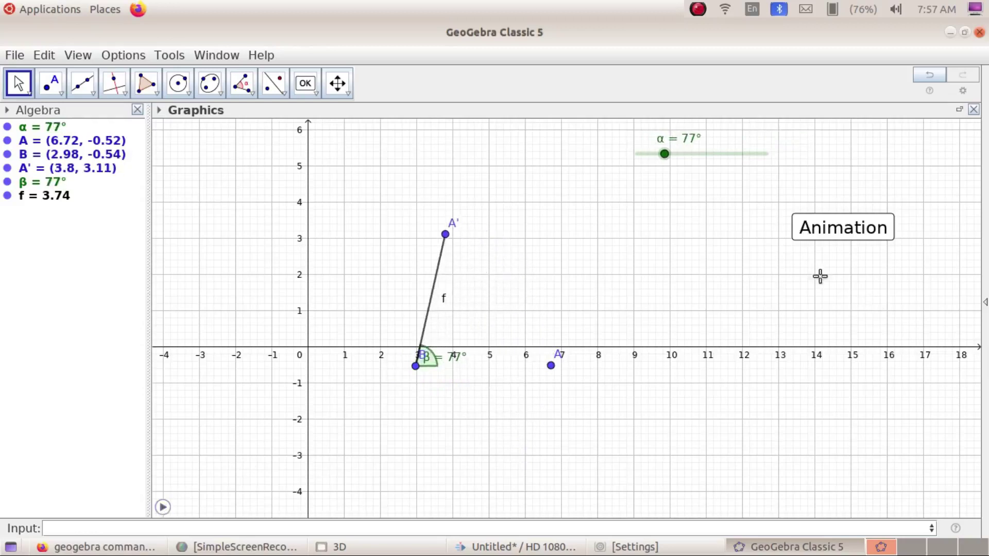
Step: Create a Button just below Animation, captioned "Stop Animation", with the script StartAnimation[false]
click(314, 92)
click(341, 187)
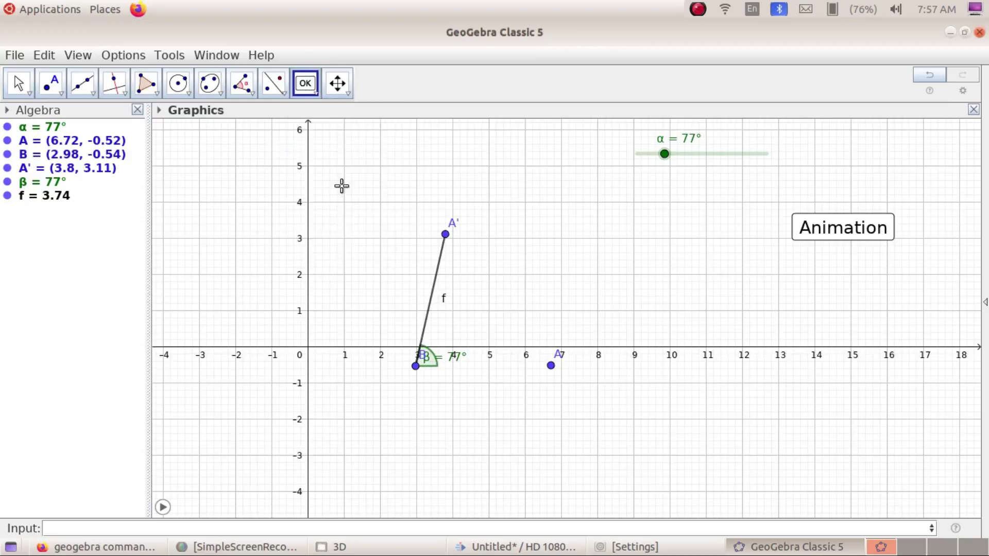
click(795, 254)
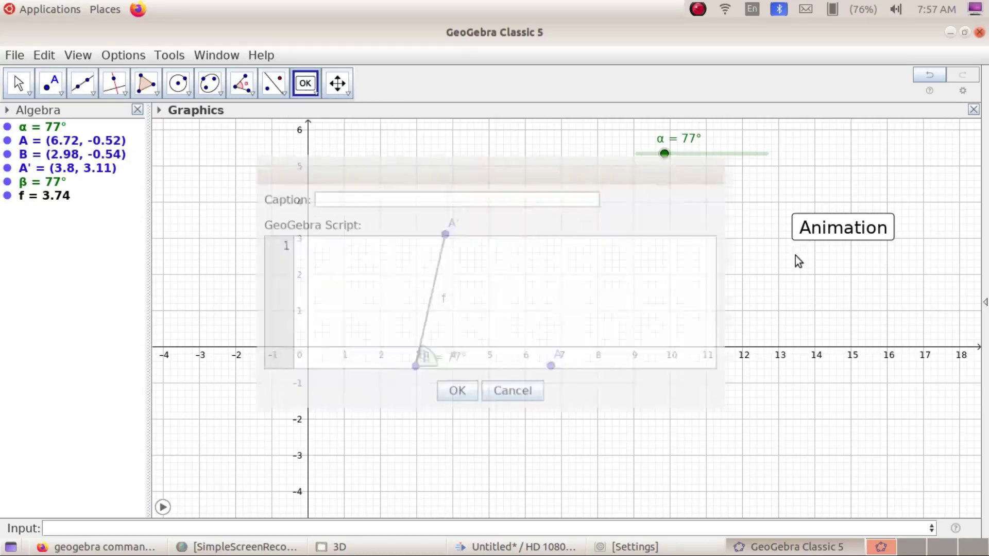
text(Stop A)
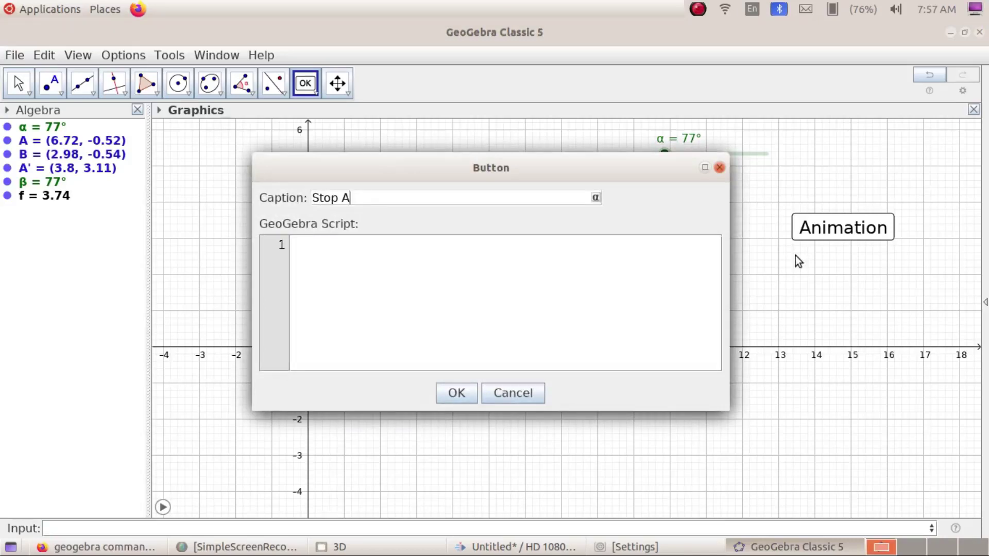
text(nimation)
click(522, 266)
text(StartAnimation)
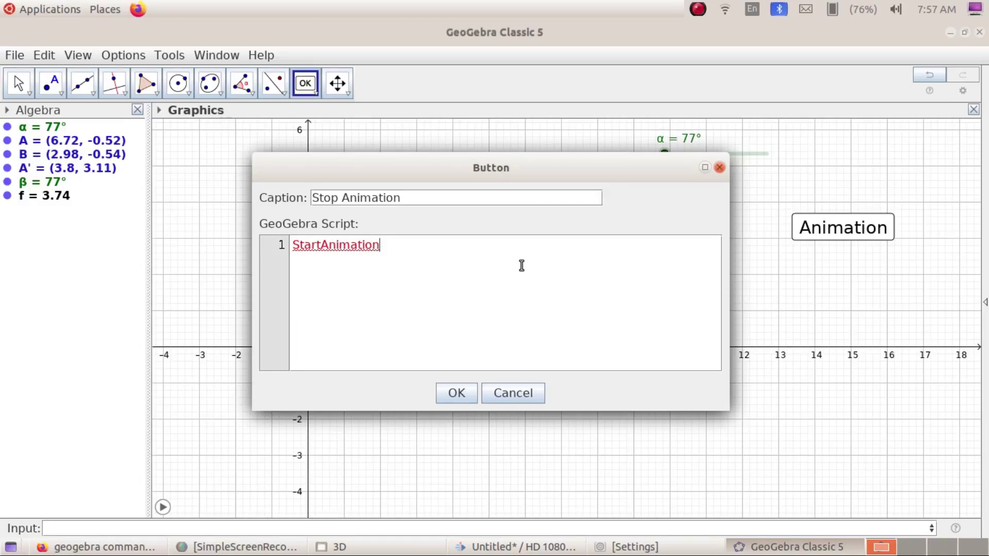
text([)
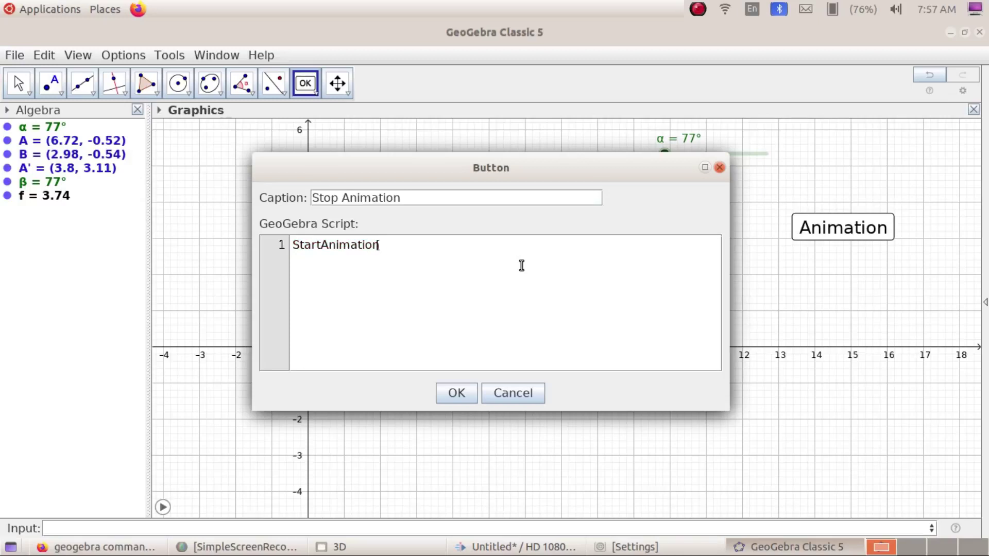
text(false])
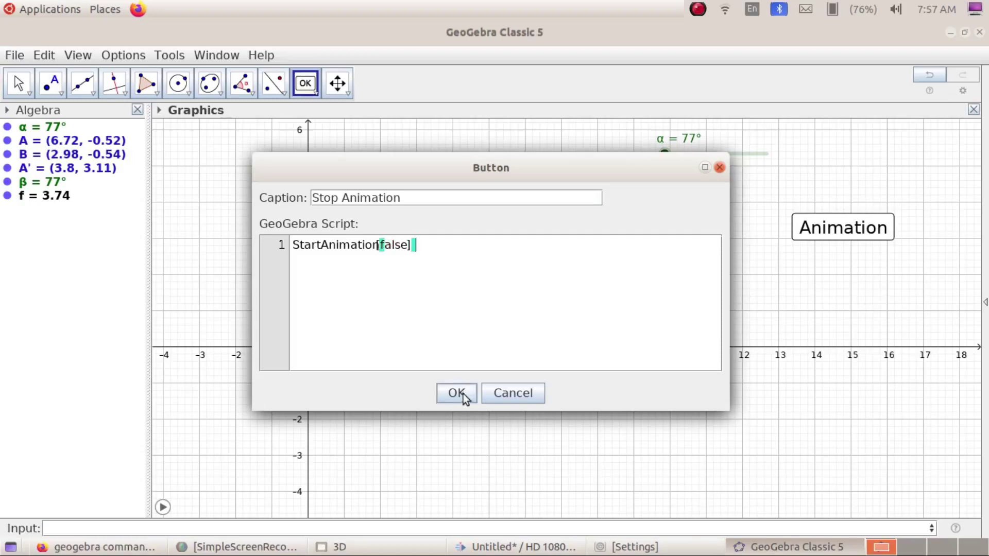
click(463, 394)
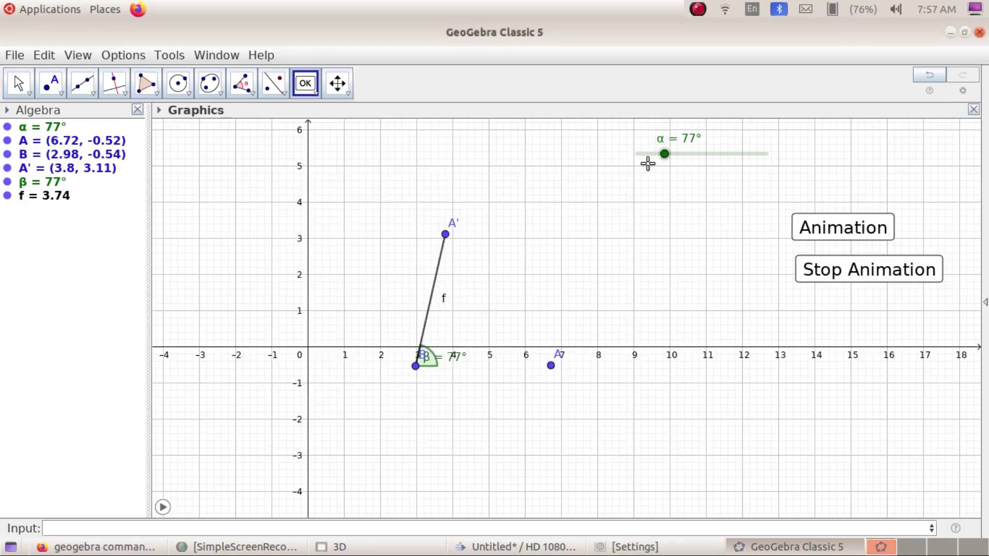
Step: Test the two buttons by starting the motion with Animation, dismissing the extra Button dialog, and halting with Stop Animation in Move mode
click(820, 233)
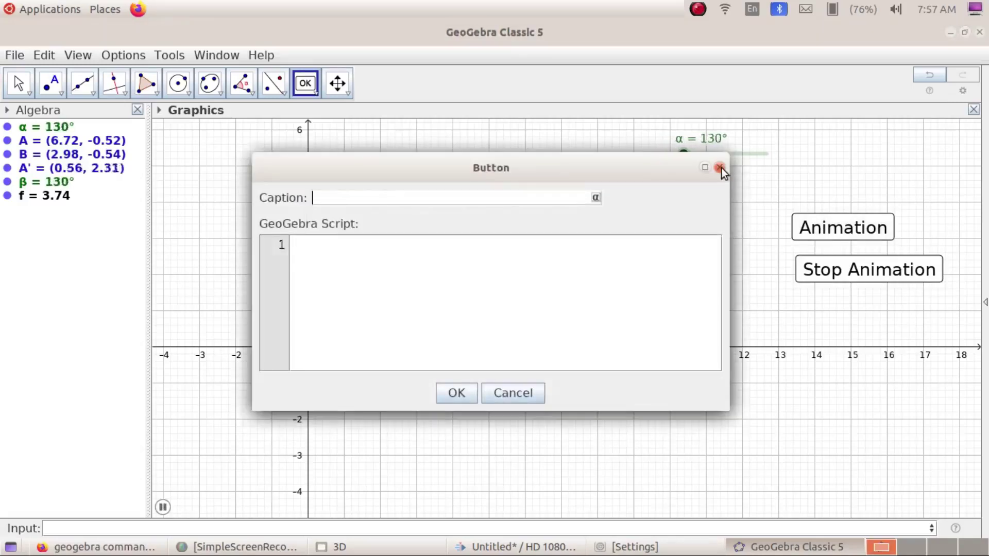
click(720, 167)
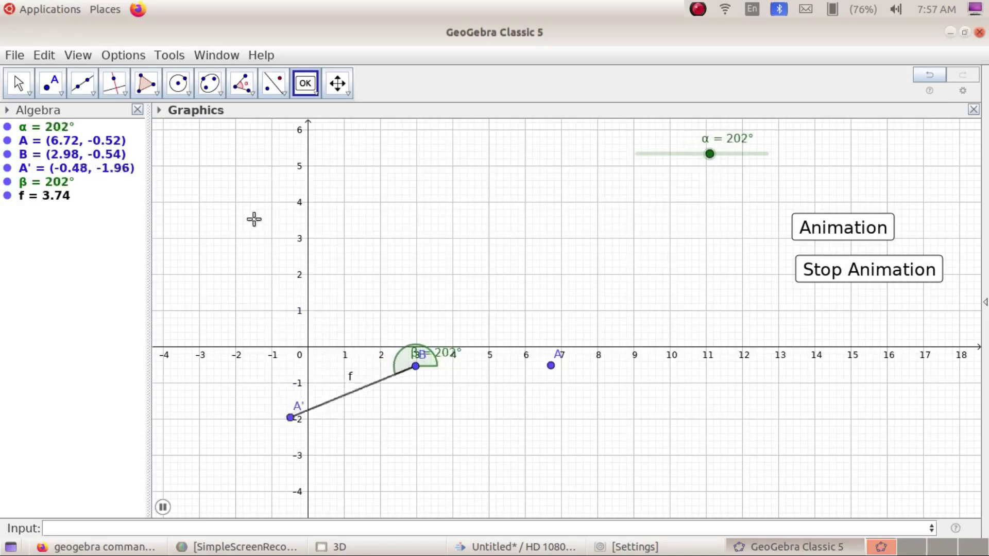
click(17, 84)
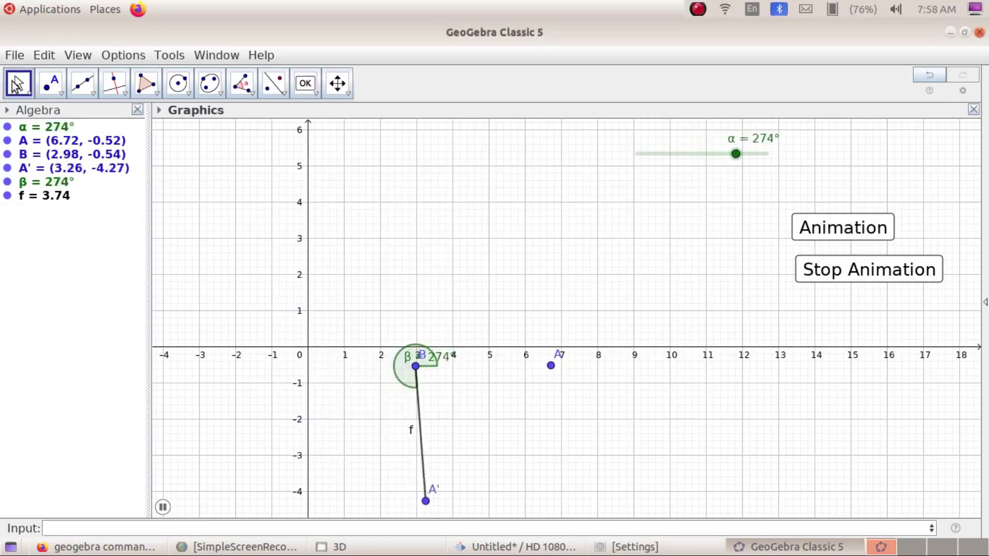
click(823, 272)
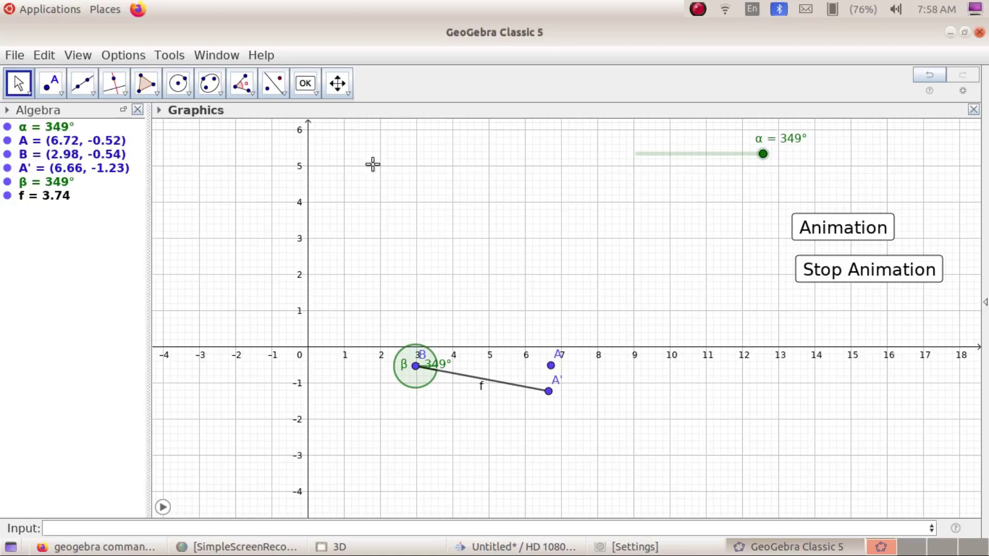
Step: Place another Button below Stop Animation with the caption "Trace the object"
click(319, 92)
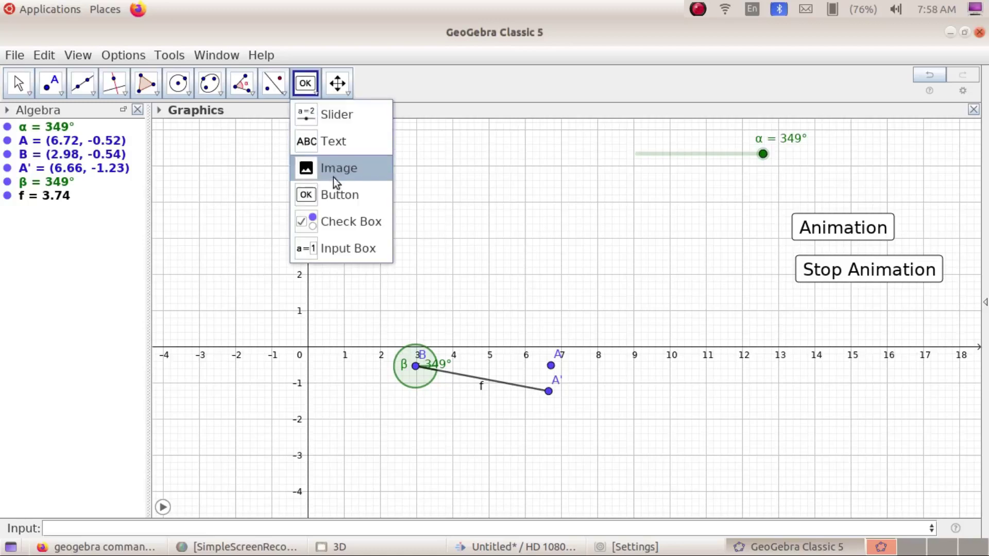
click(335, 191)
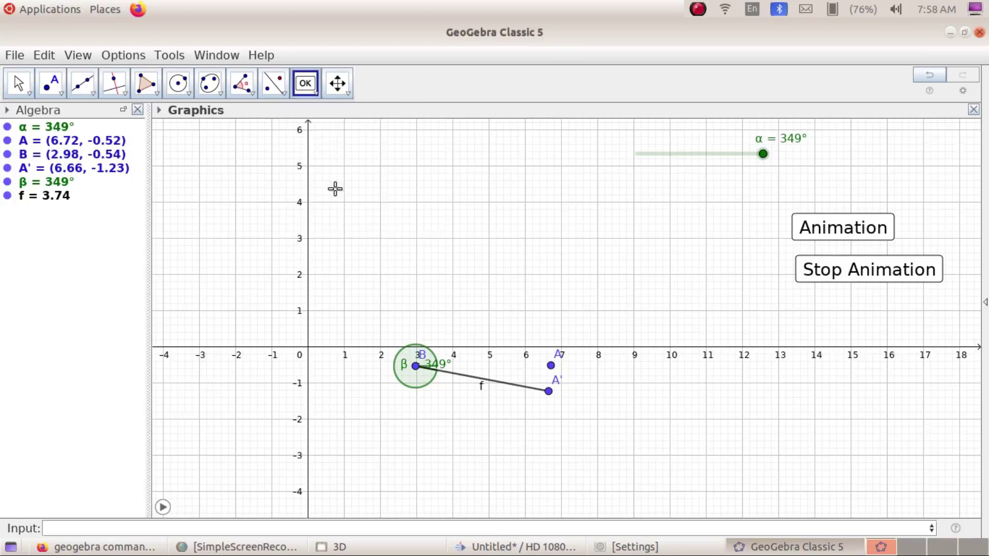
click(803, 307)
text(Trace t)
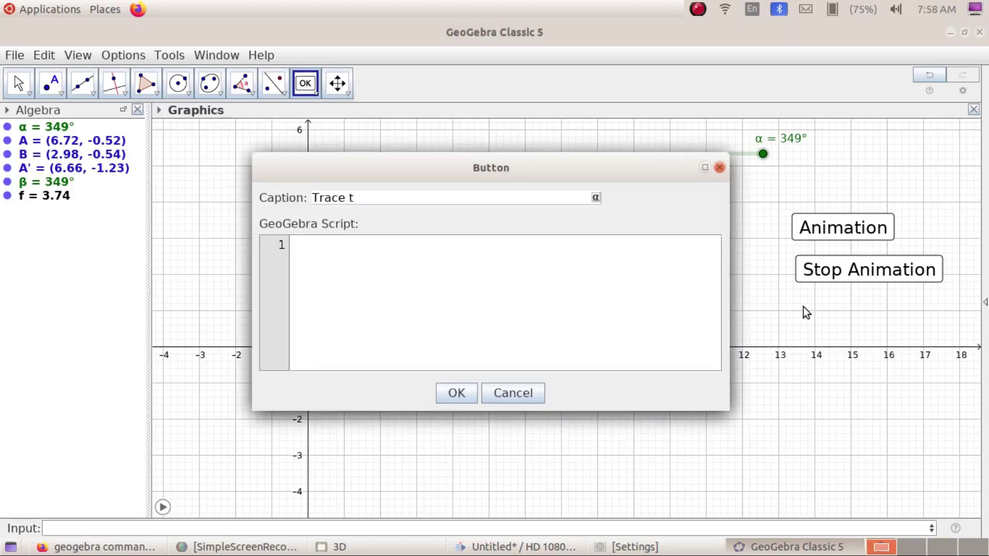
text(he object)
Step: Script the button with a SetTrace command that sets the trace of point A' to true, and create the button
click(489, 265)
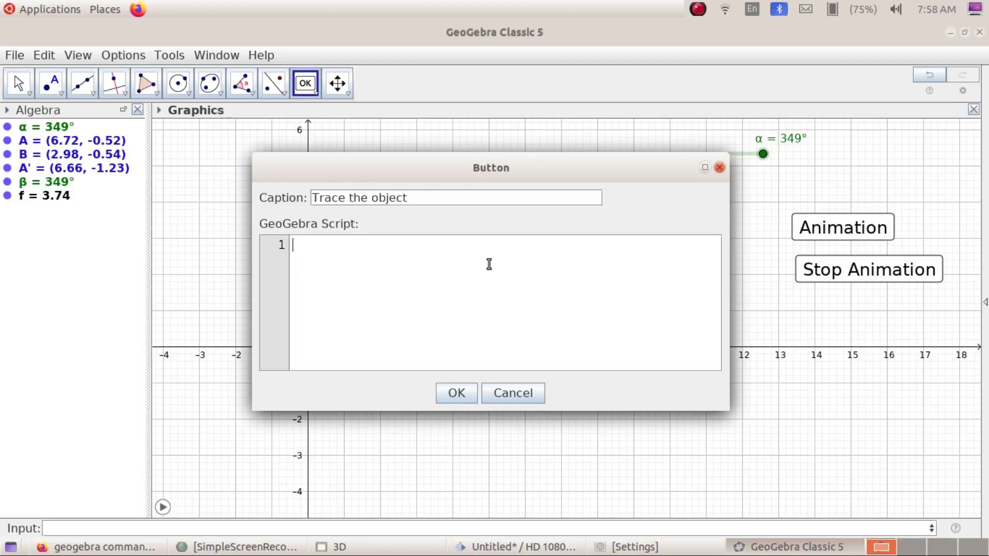
text(SetTrace)
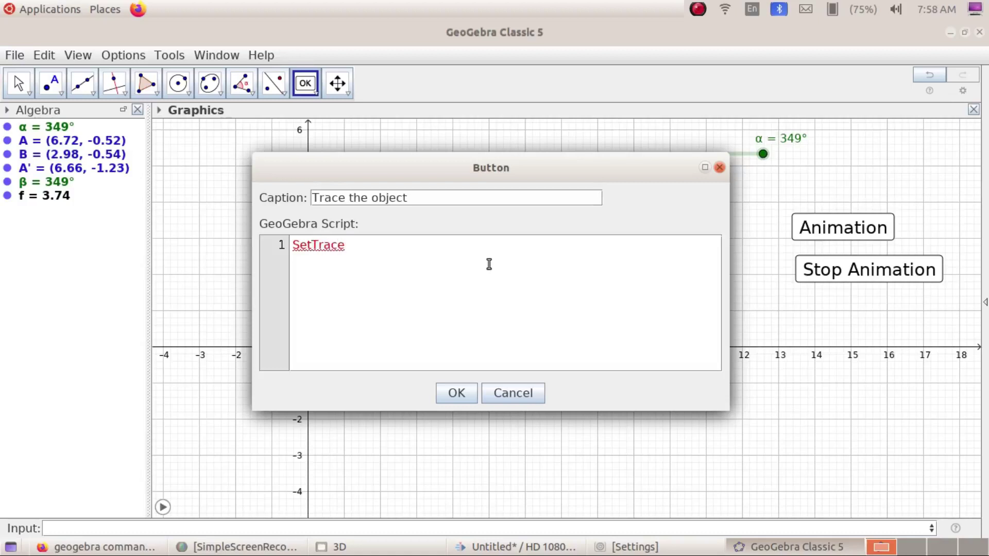
text([)
drag(548, 168, 337, 158)
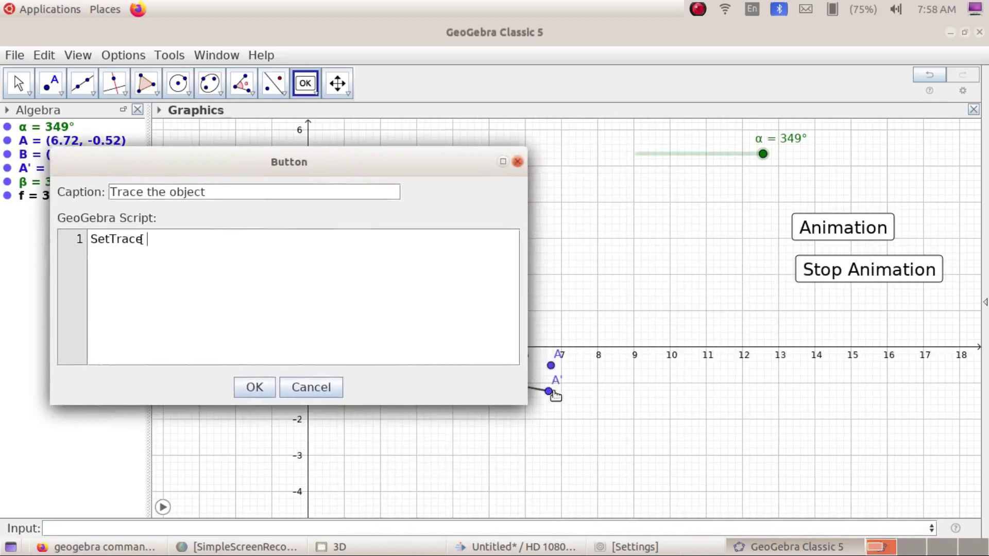
click(253, 278)
text(a)
text(true])
click(249, 387)
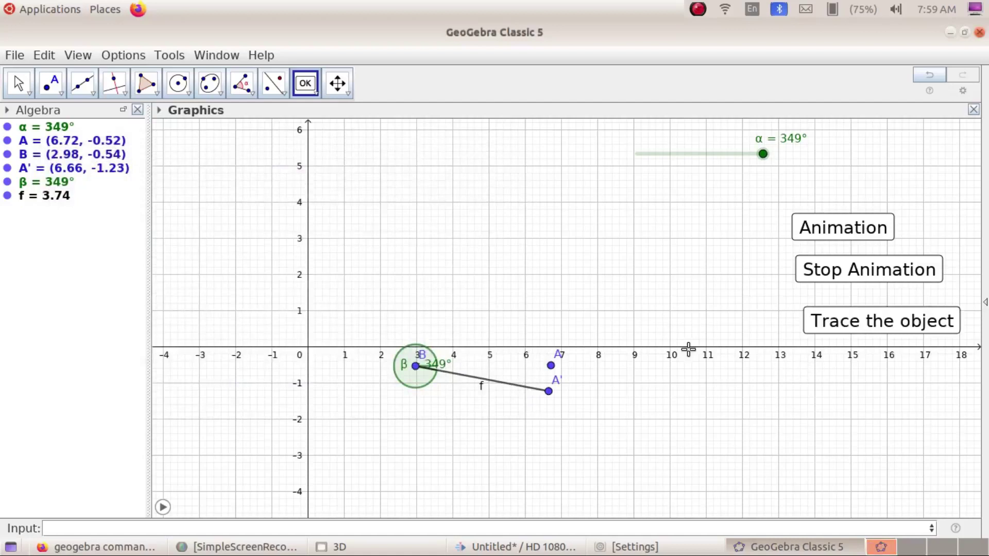
click(815, 231)
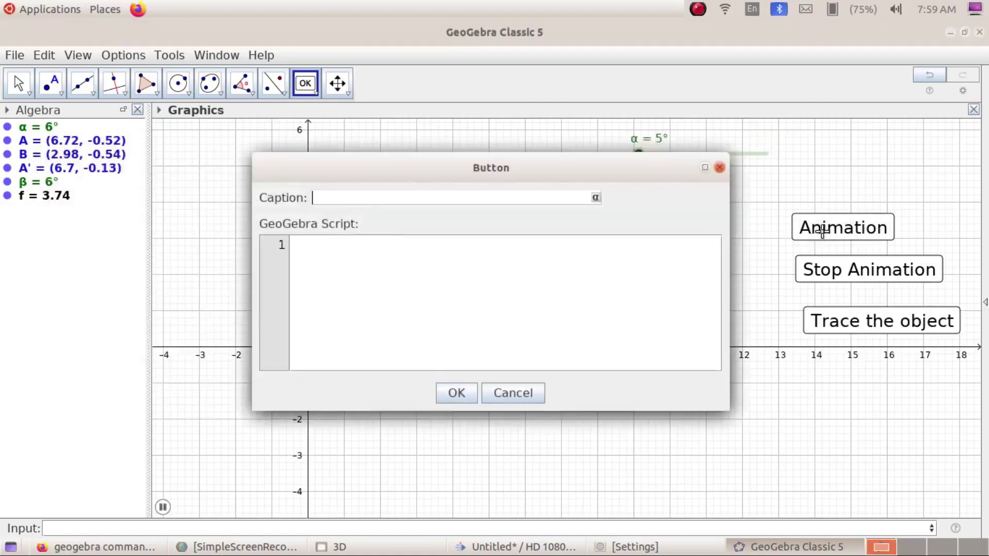
click(455, 393)
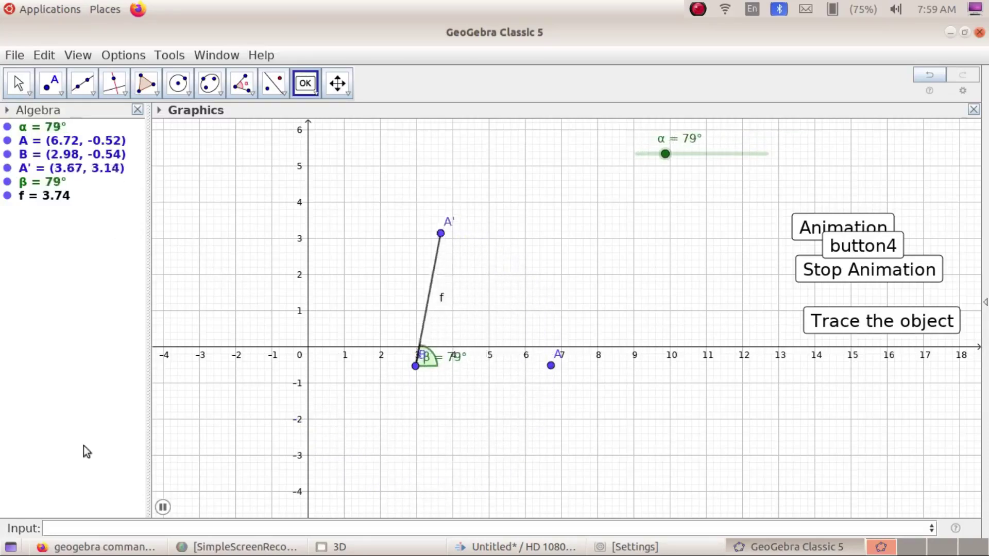
click(162, 507)
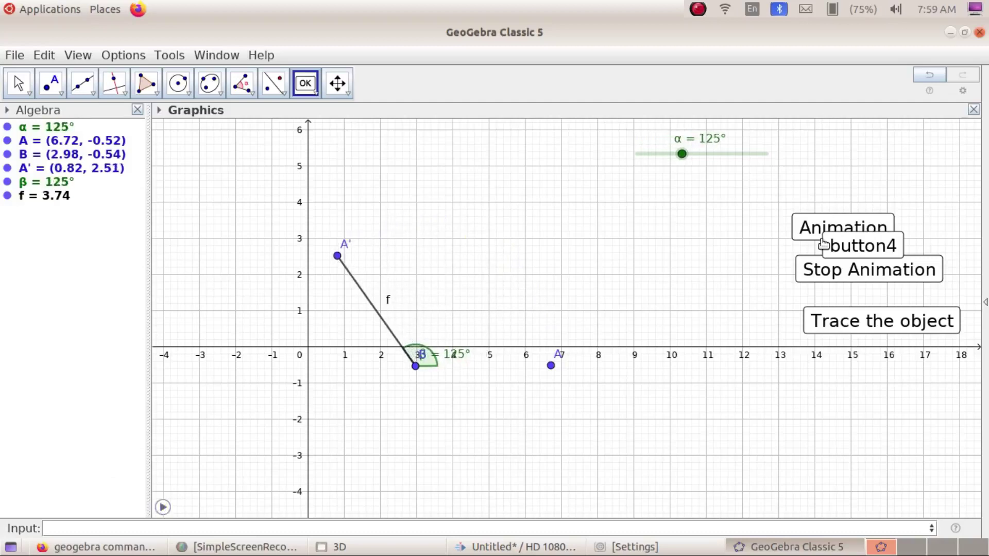
right_click(845, 251)
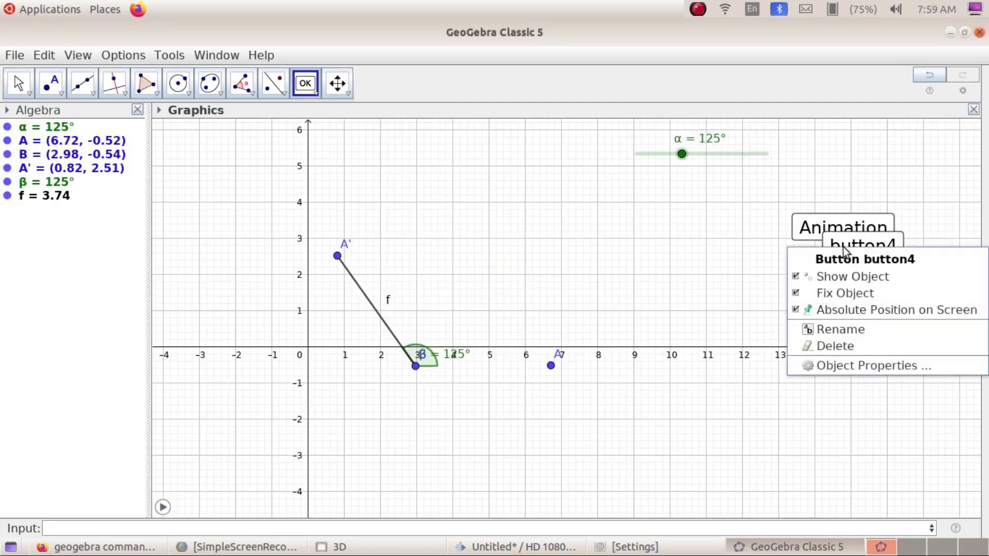
click(839, 347)
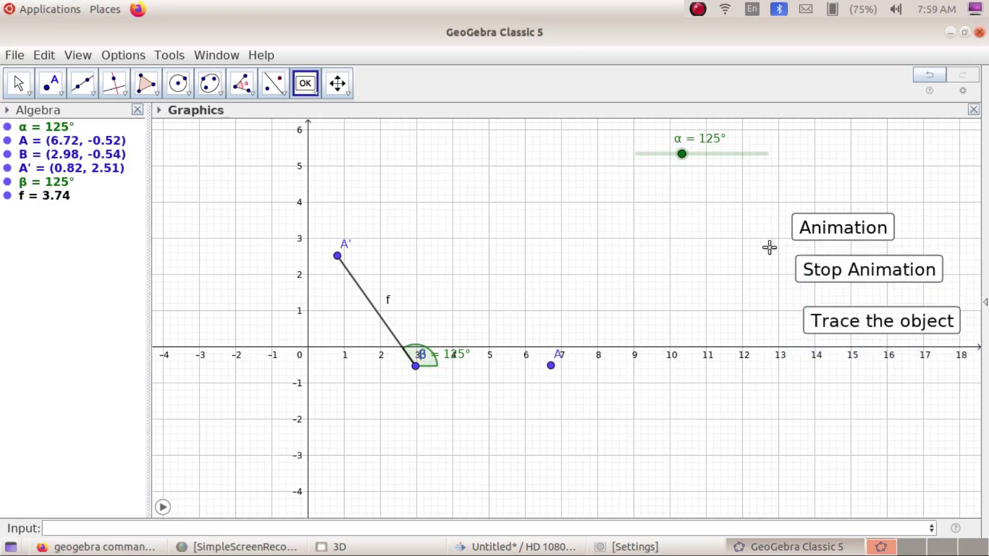
Step: In Move mode, run Animation and Trace the object to draw the path of A', then pause the animation
click(21, 82)
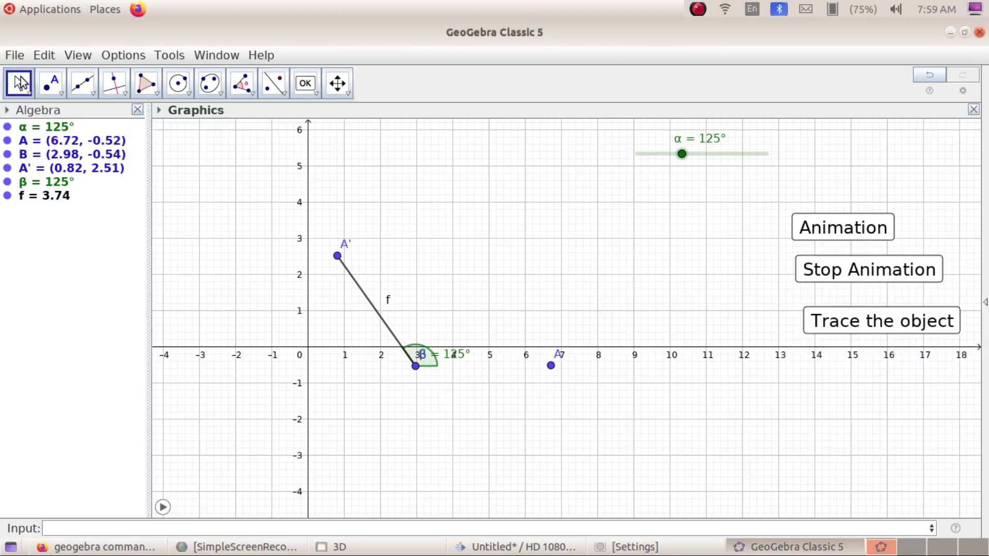
click(813, 227)
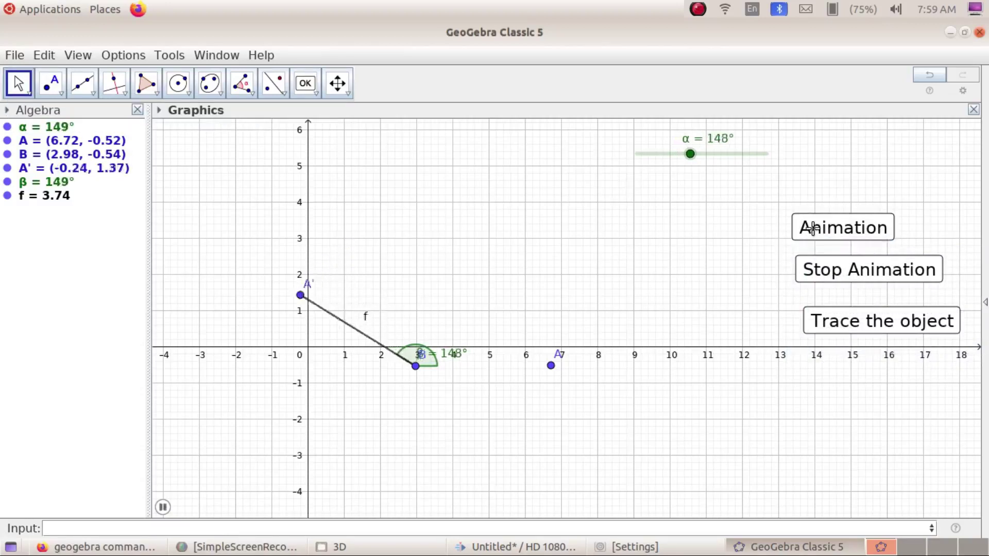
click(859, 329)
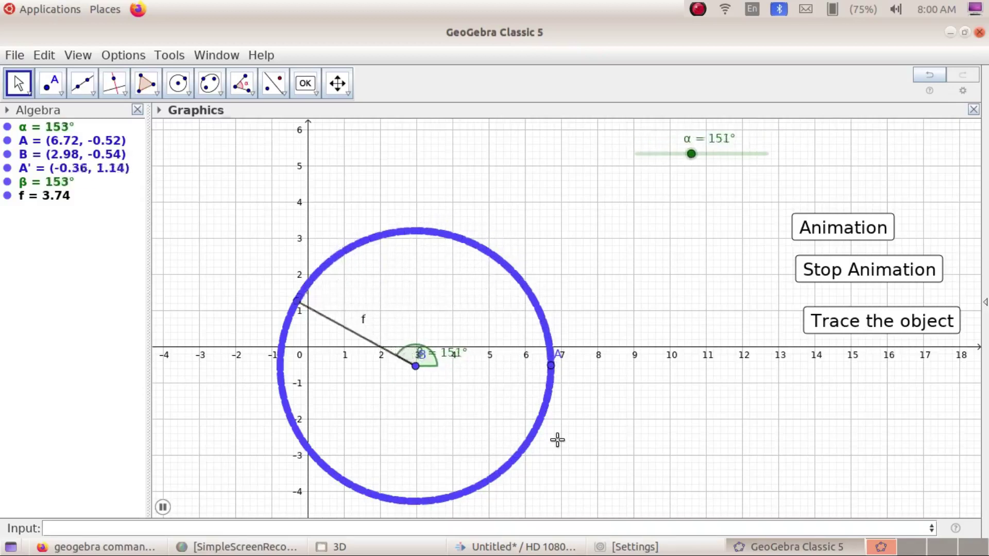
click(162, 508)
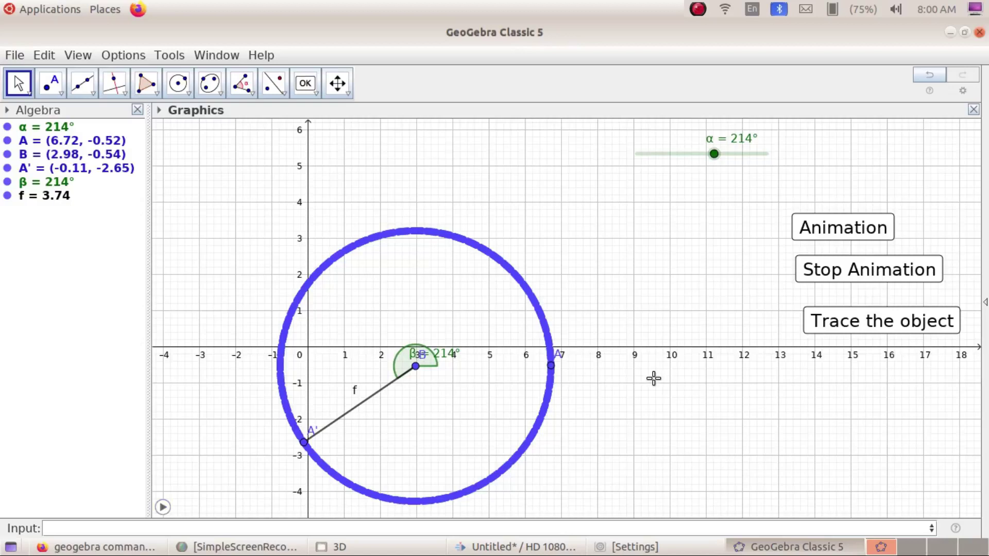
Step: Place another Button below Trace the object with the caption "Change Color"
click(314, 96)
click(327, 194)
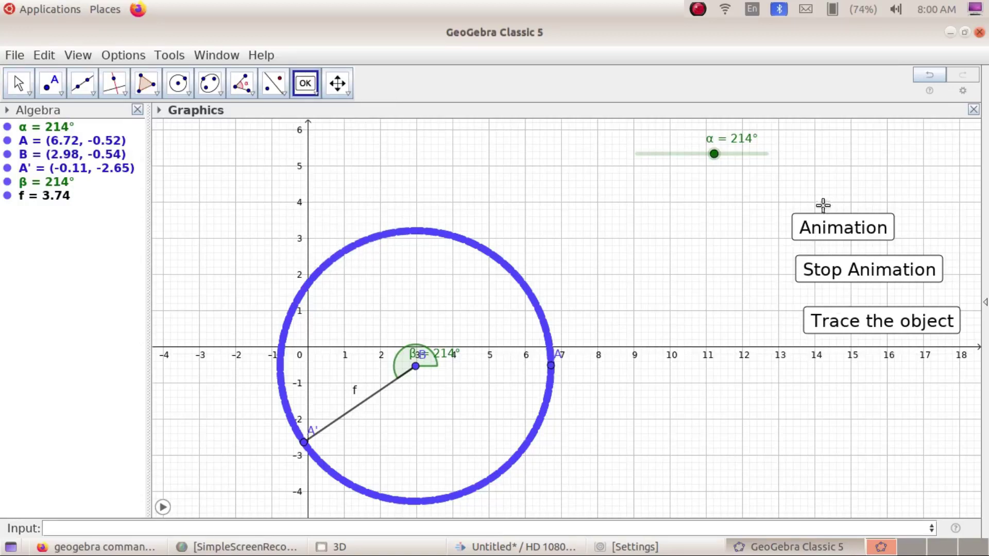
click(808, 371)
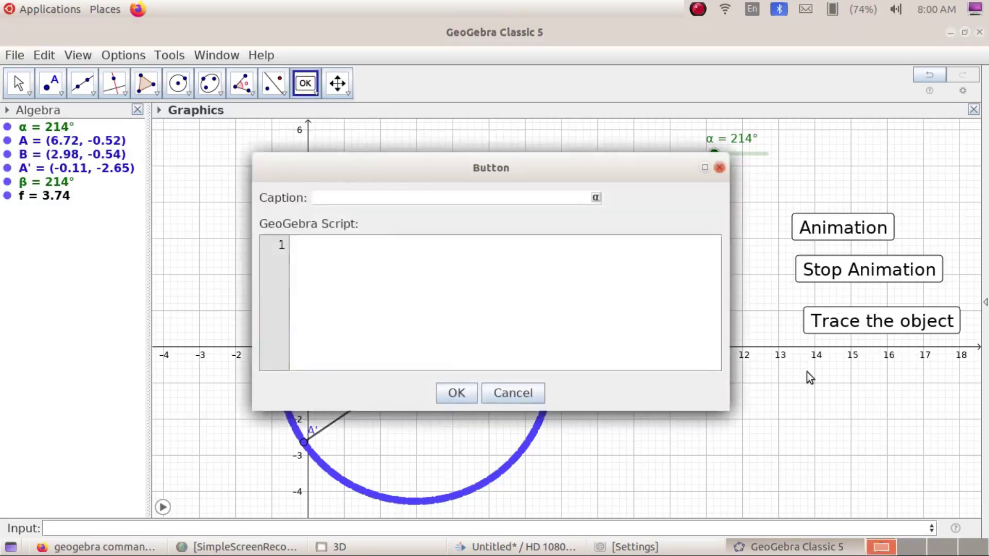
text(Change Color)
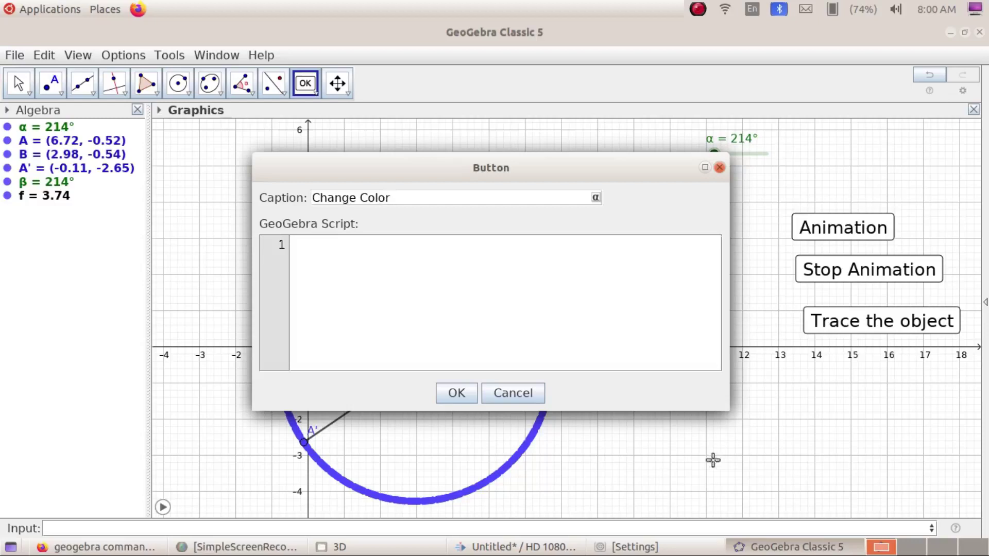
Step: Script the button with SetColor[A',Red] and create it
click(383, 271)
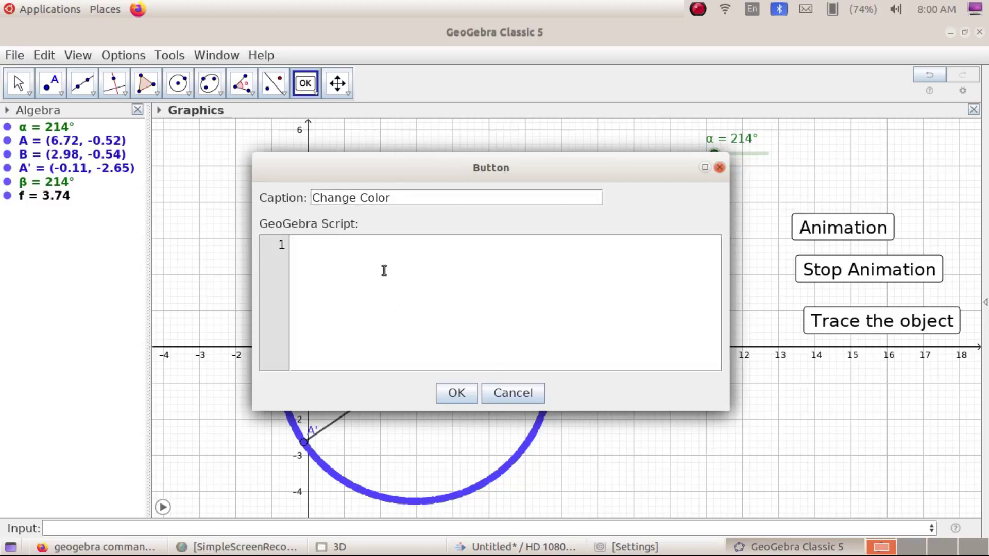
text(SetColor[A)
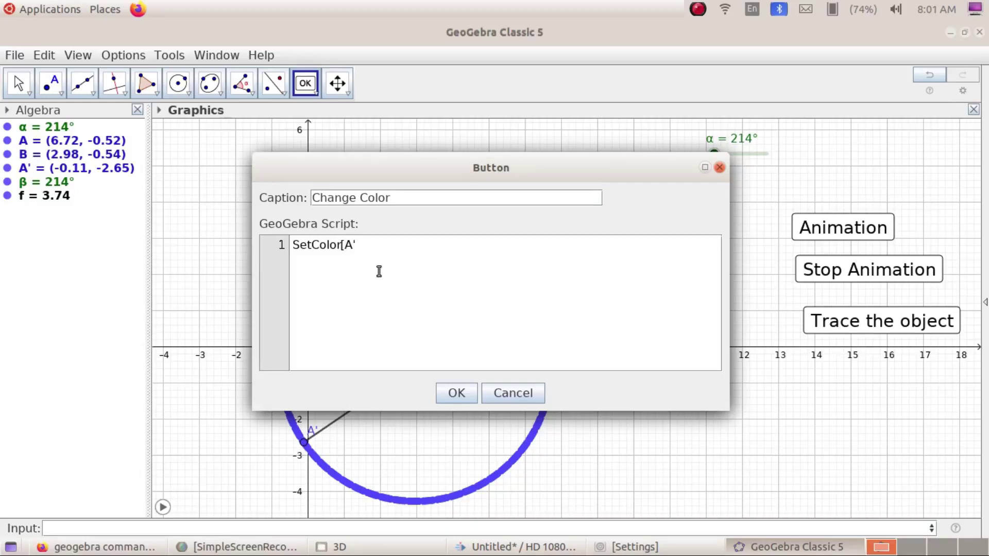
text(Red)
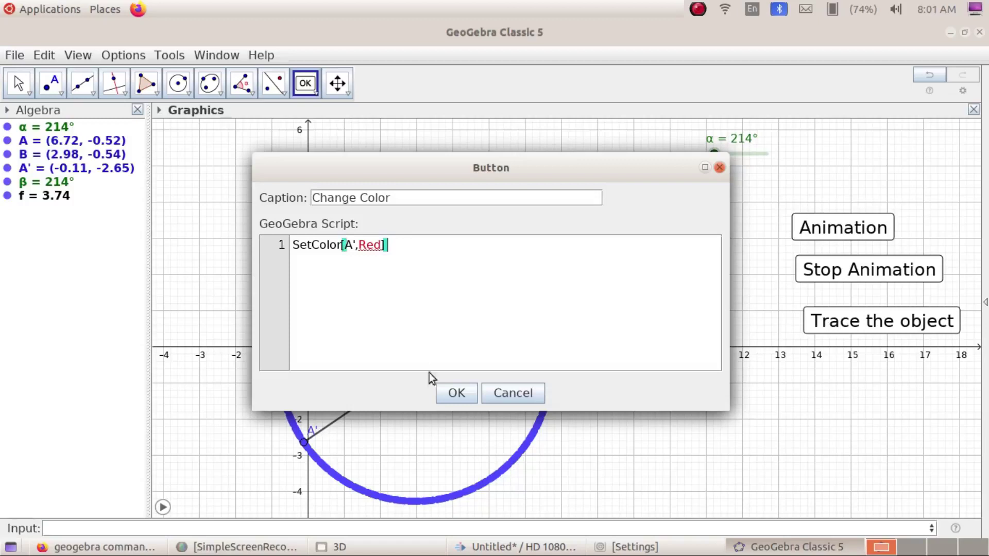
click(452, 391)
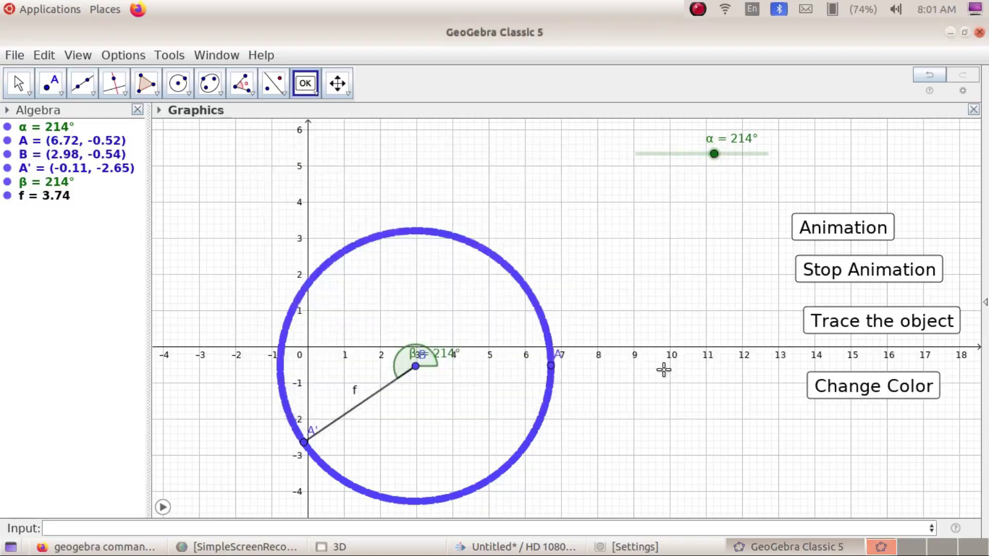
Step: Start the animation, dismiss the extra Button dialog, and in Move mode run Change Color before stopping the motion with Stop Animation
click(843, 231)
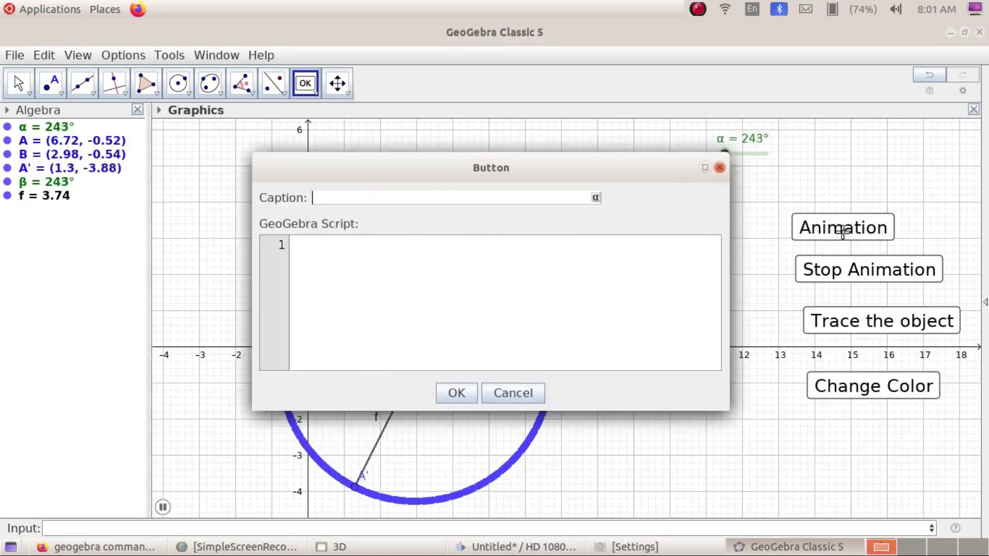
click(507, 402)
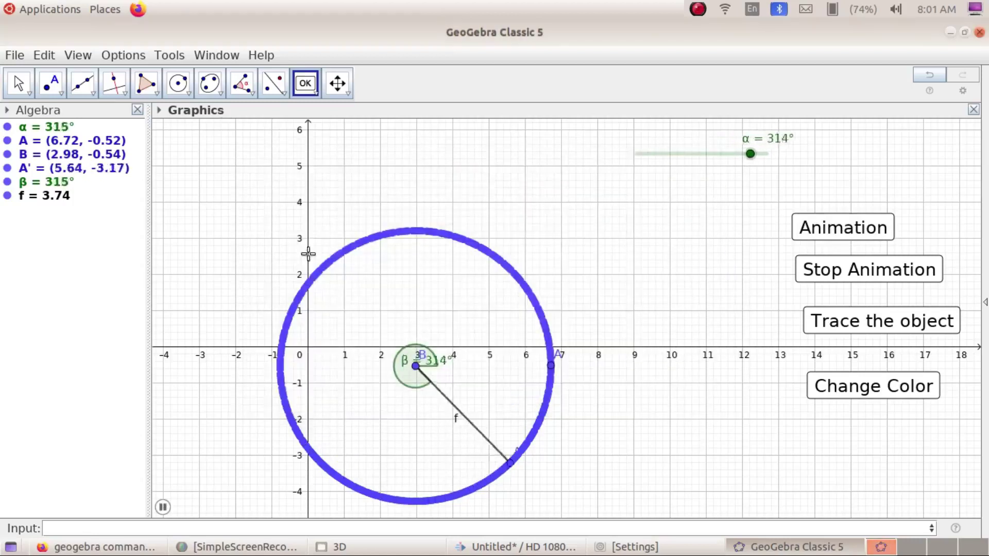
click(20, 84)
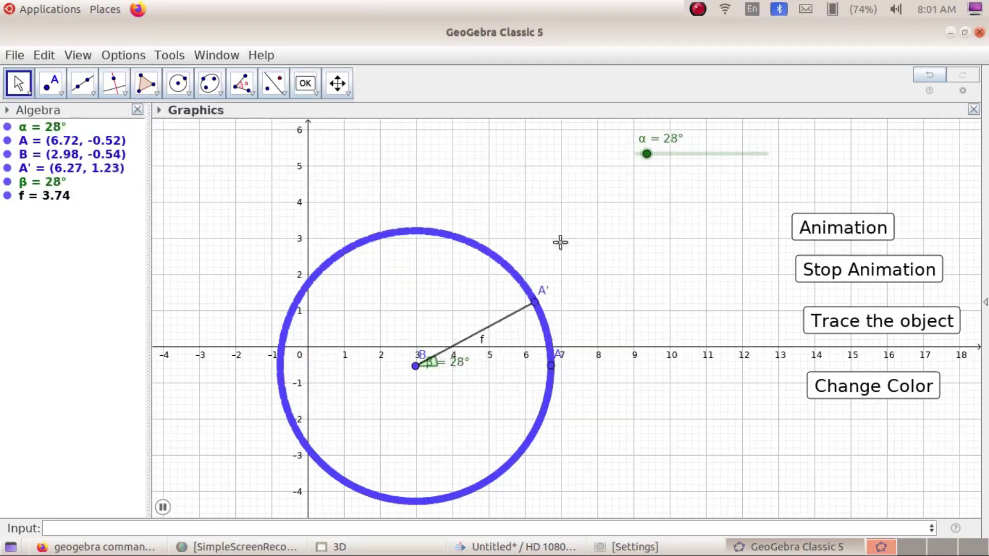
click(879, 390)
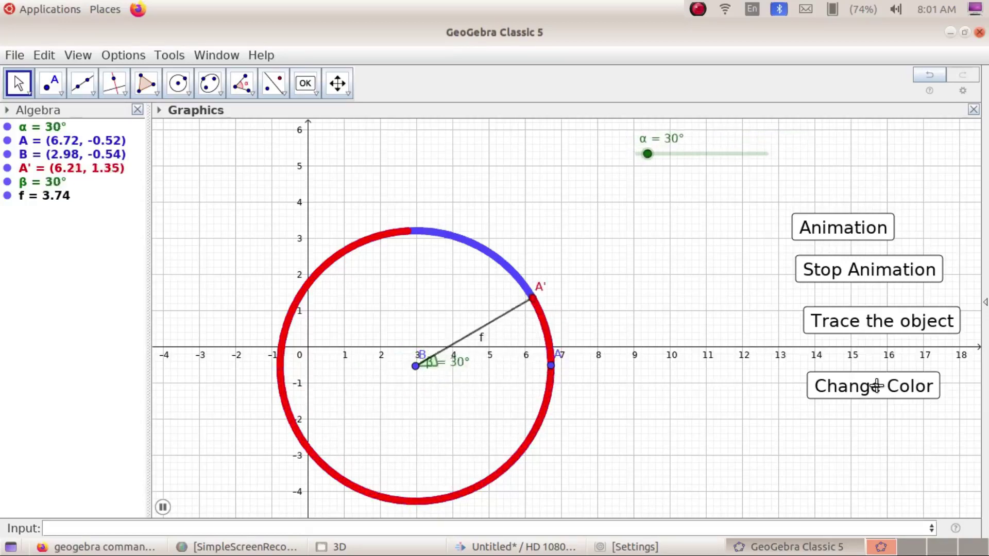
click(877, 277)
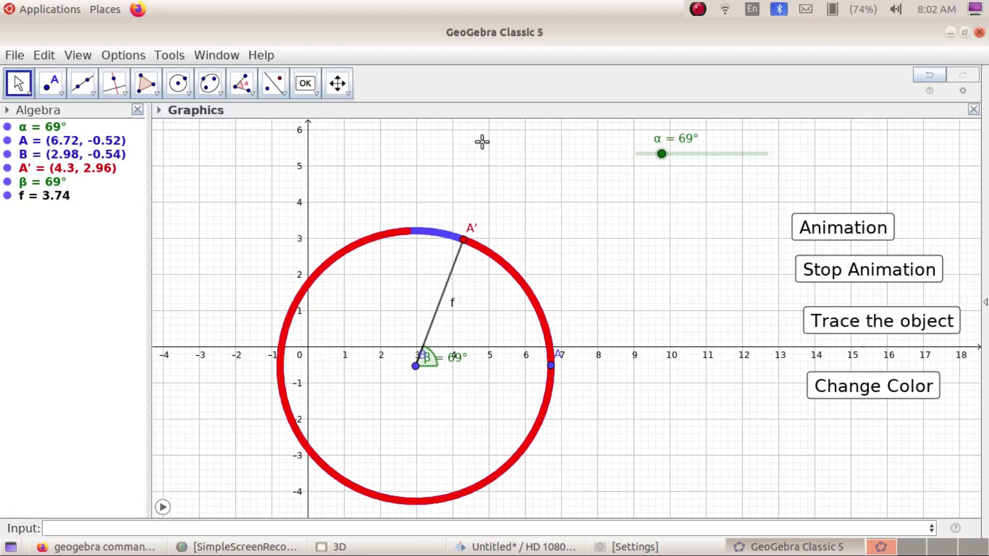
Step: Place another Button below Change Color and give it the caption "Reset"
click(313, 93)
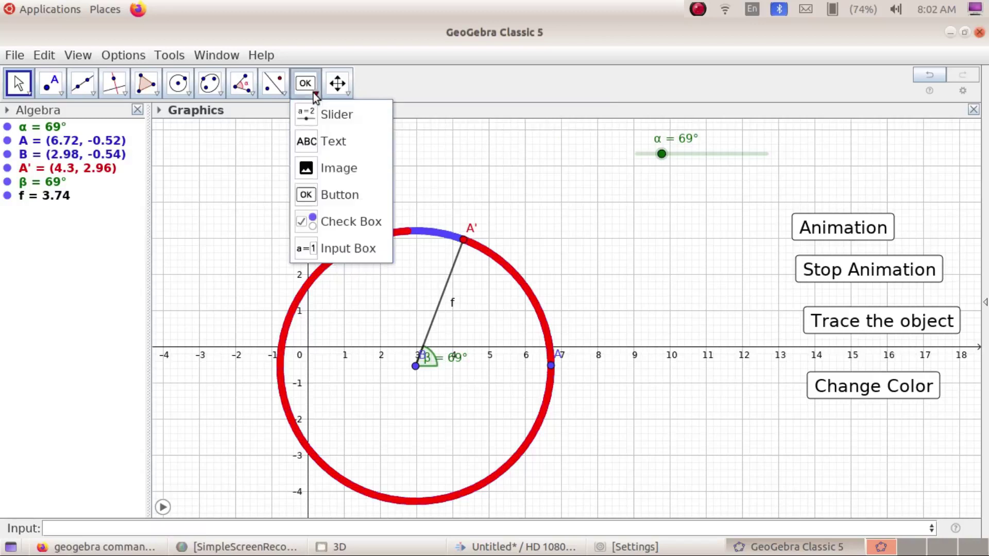
click(343, 203)
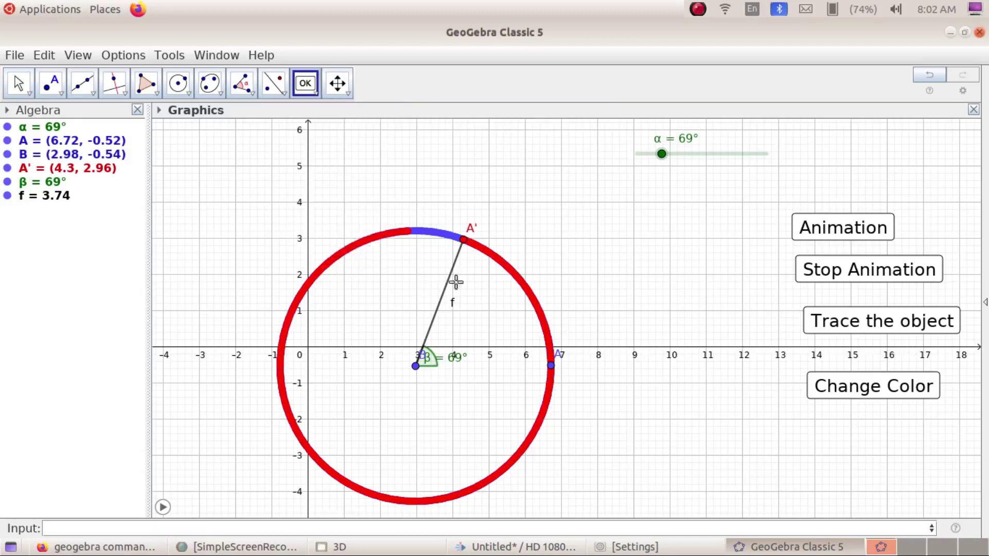
click(849, 476)
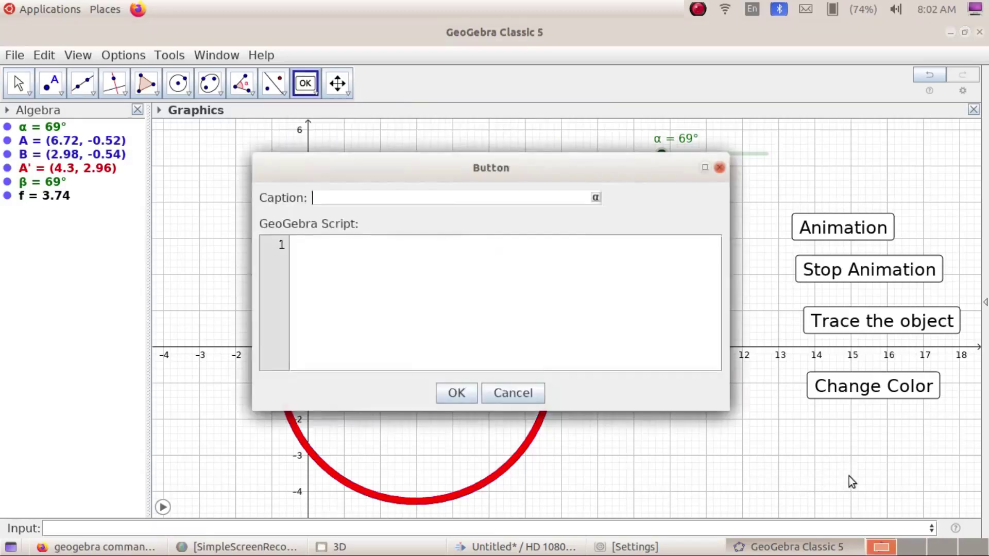
text(Re)
click(433, 263)
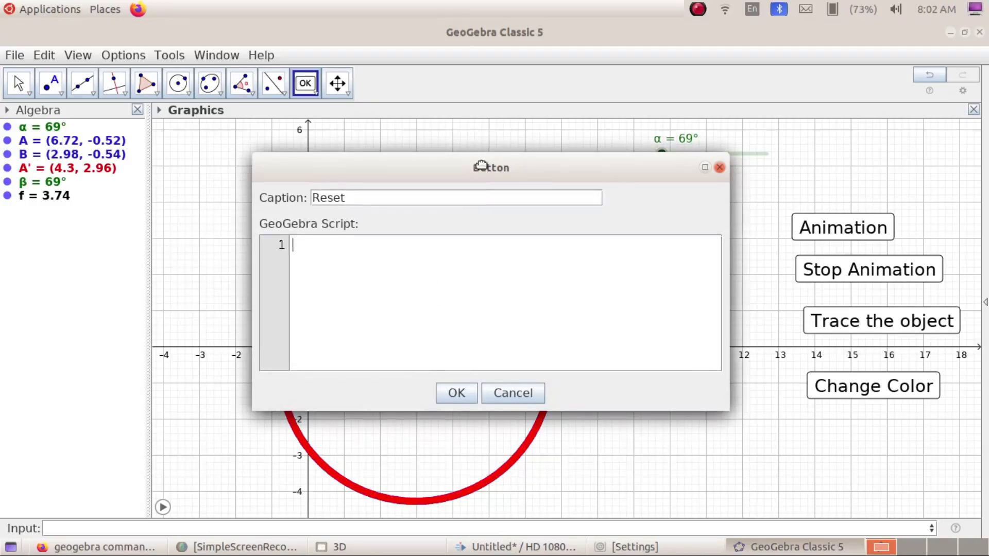
drag(481, 165, 410, 222)
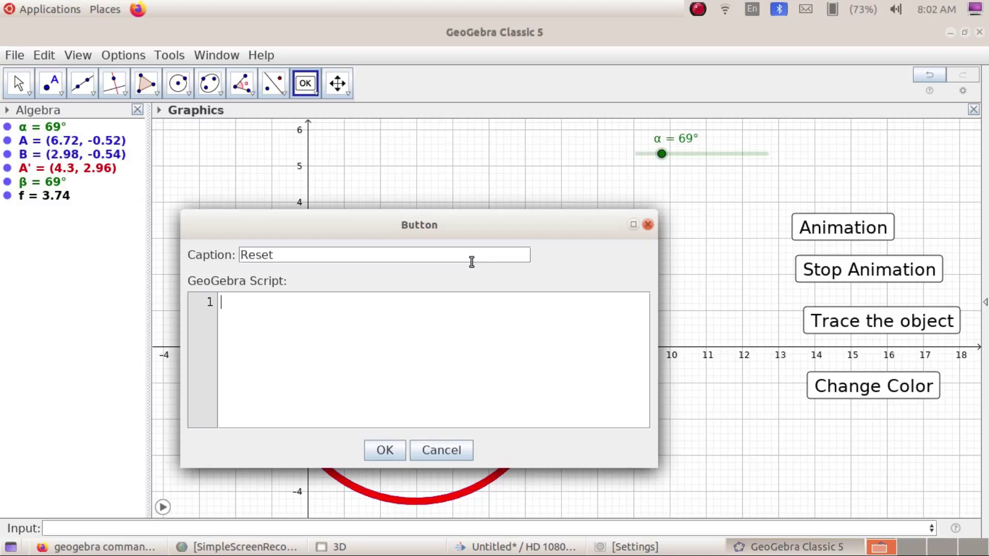
drag(495, 230, 786, 223)
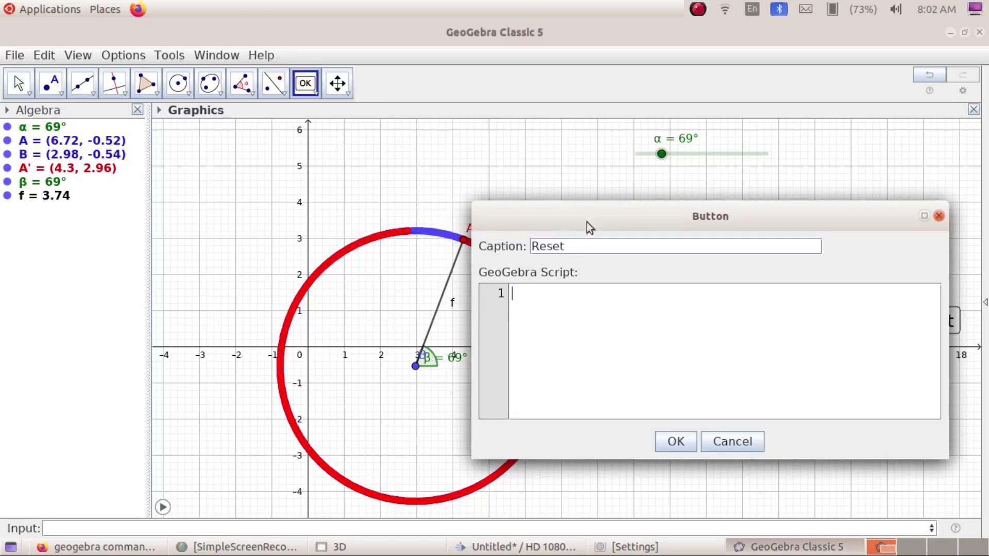
drag(595, 217, 395, 178)
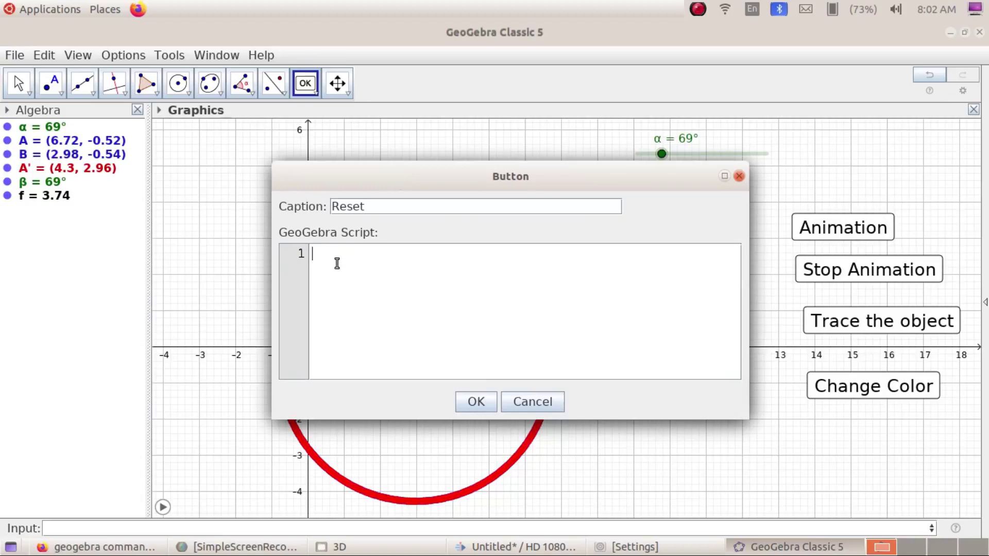
Step: Compose α=0 in the input bar with the α symbol, apply it, and copy it as the first line of the Reset script
click(105, 529)
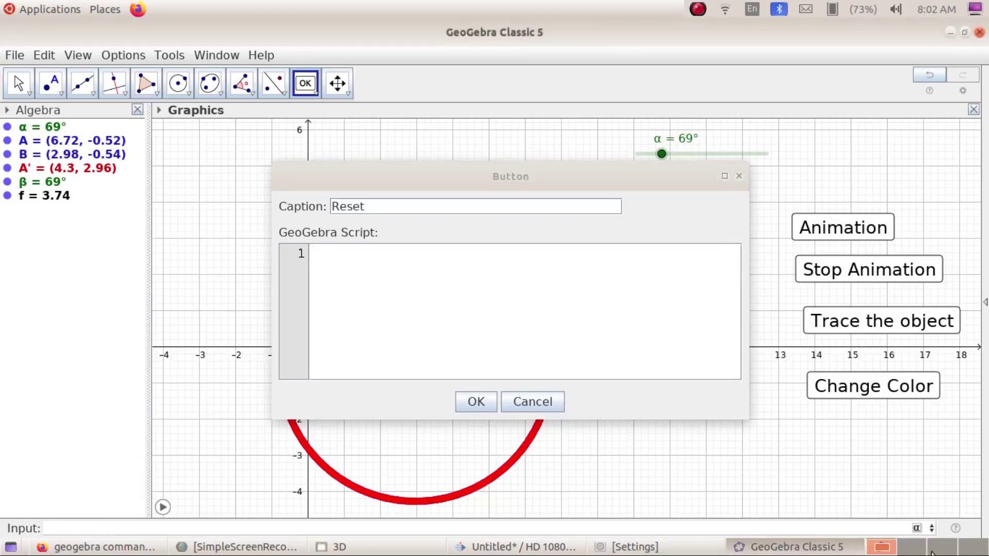
click(917, 529)
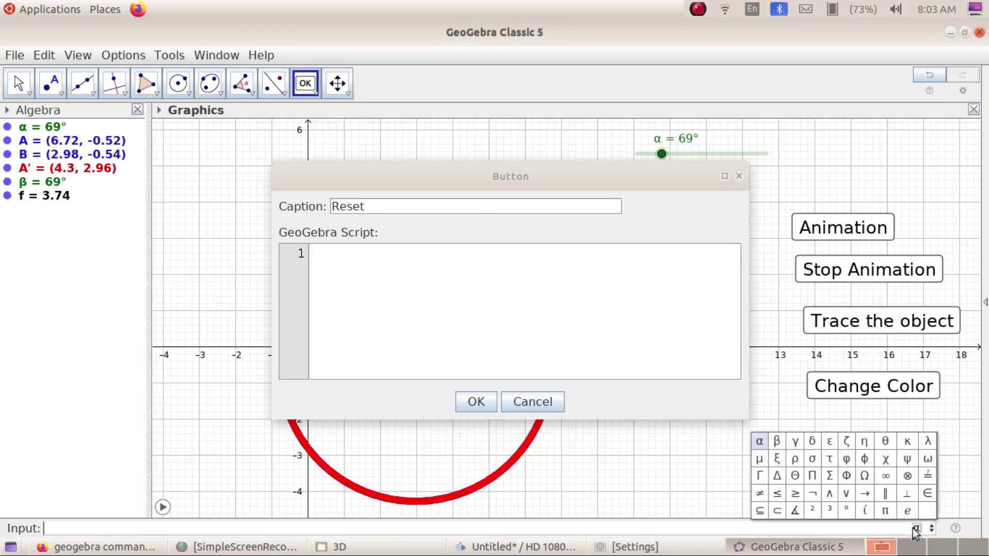
click(760, 442)
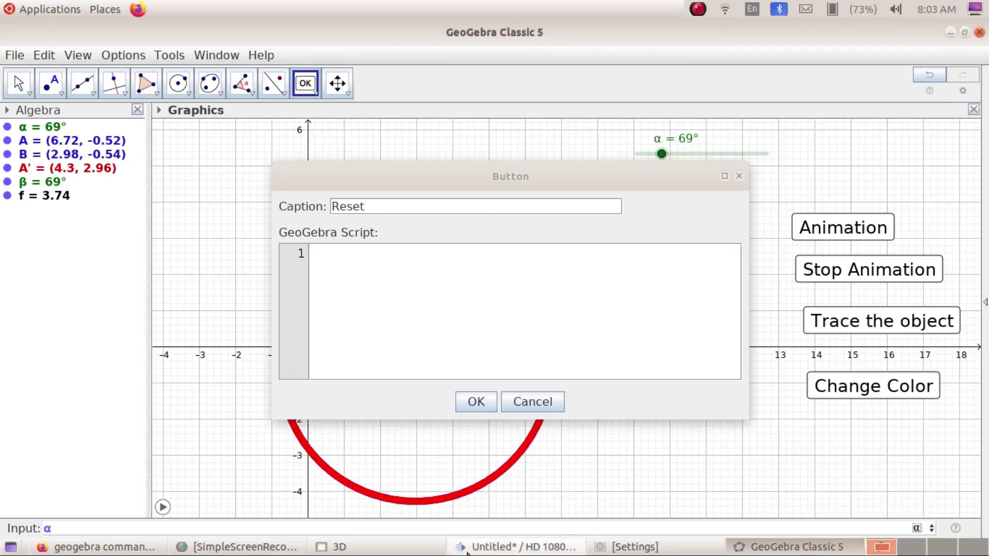
text(=0)
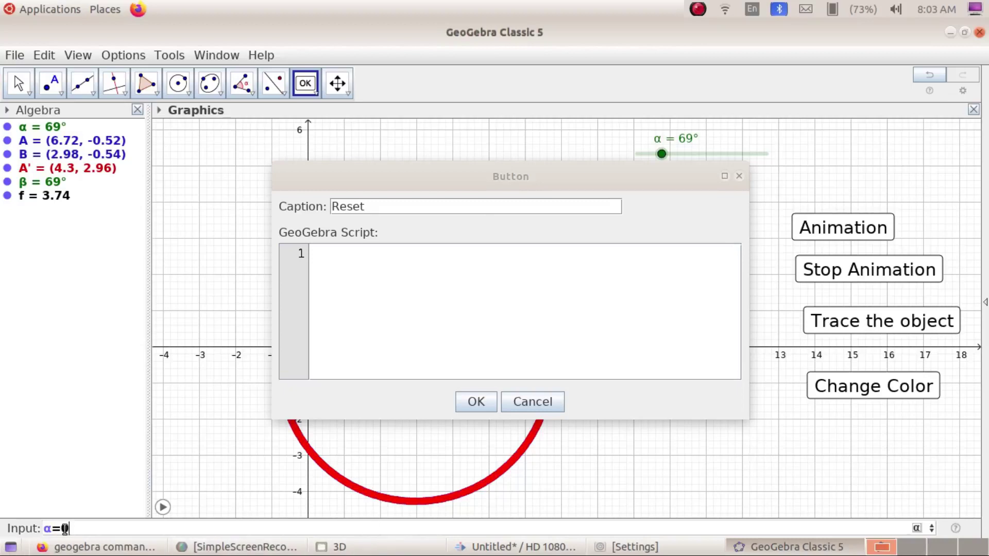
drag(66, 529, 43, 527)
key(ctrl+c)
key(Return)
click(355, 270)
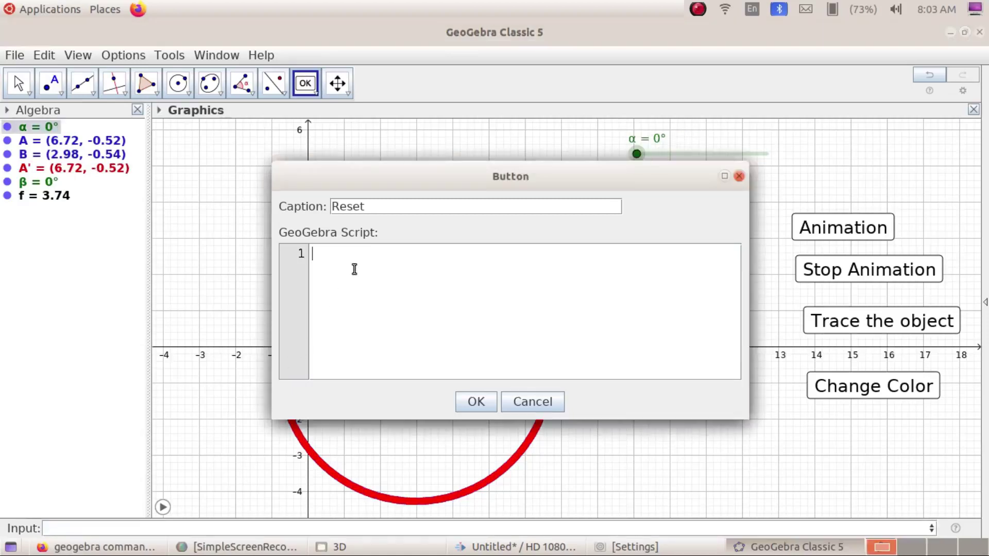
key(ctrl+v)
key(Return)
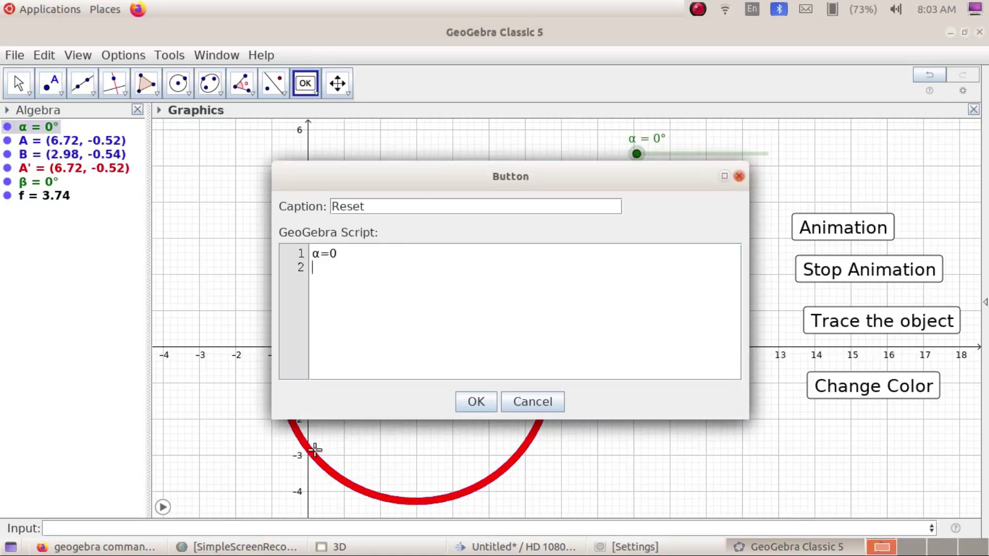
Step: Add SetBackgroundColor[White] as the second line of the Reset script
drag(432, 183, 613, 213)
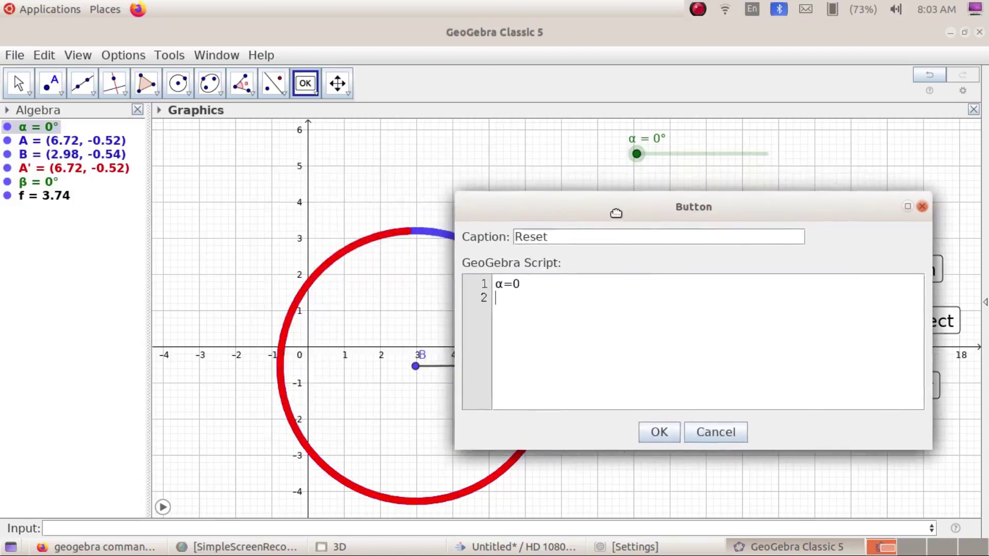
text(SetBackgroundColor)
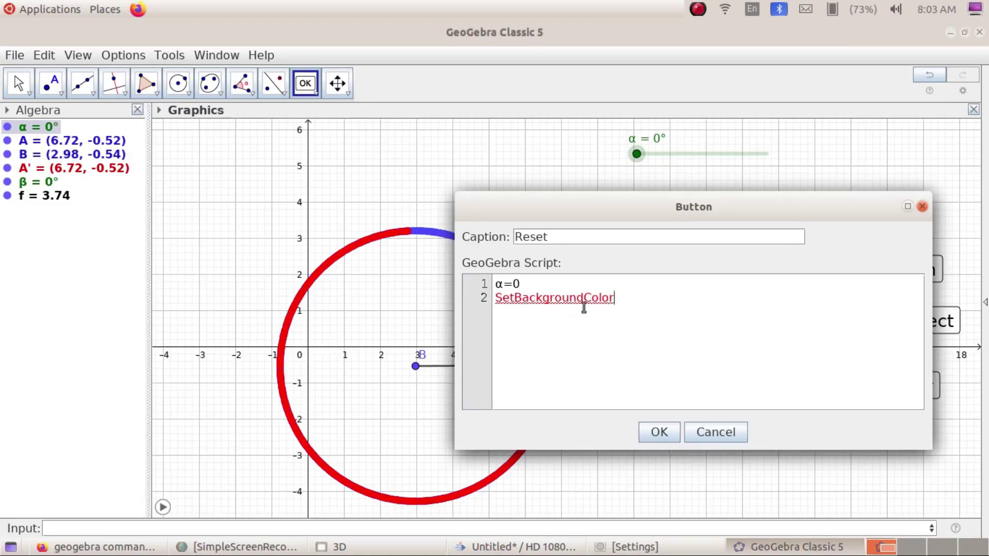
text([)
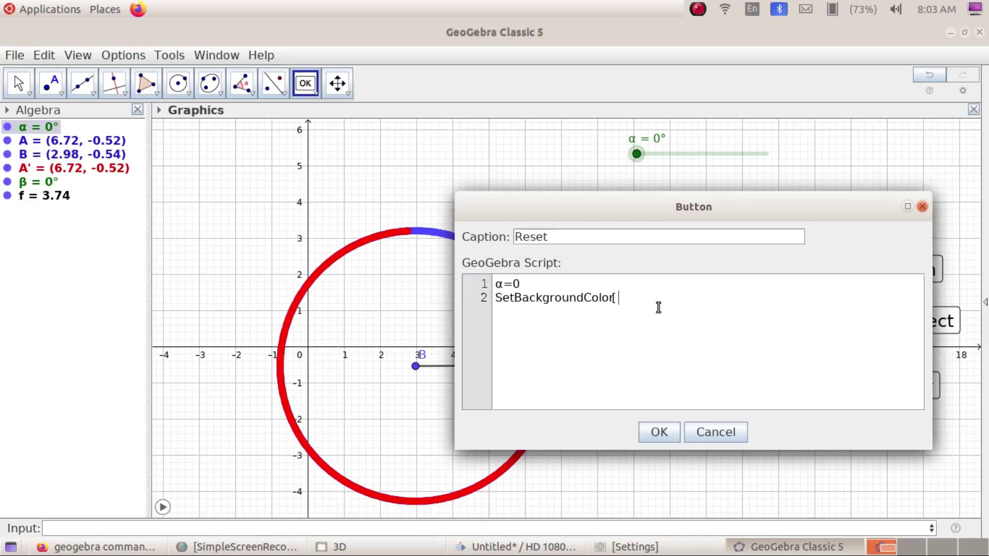
drag(817, 219, 647, 236)
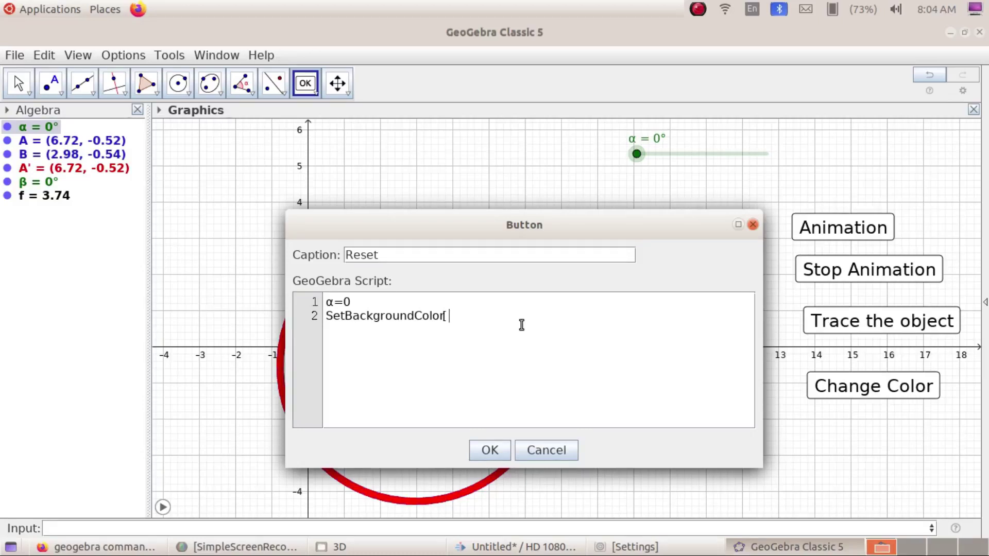
text(Wh)
text(ite )
text(})
key(BackSpace)
key(BackSpace)
text(])
drag(557, 230, 672, 235)
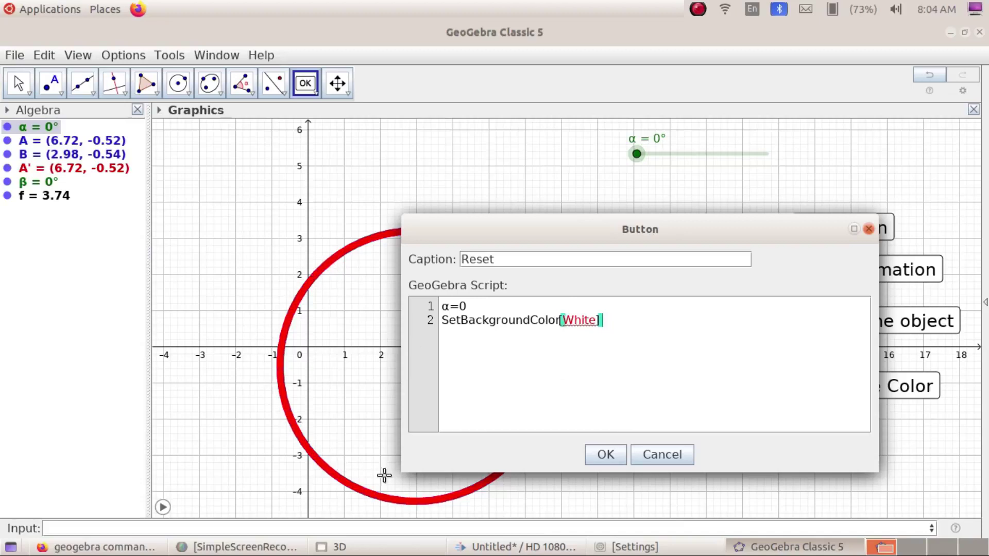
click(48, 56)
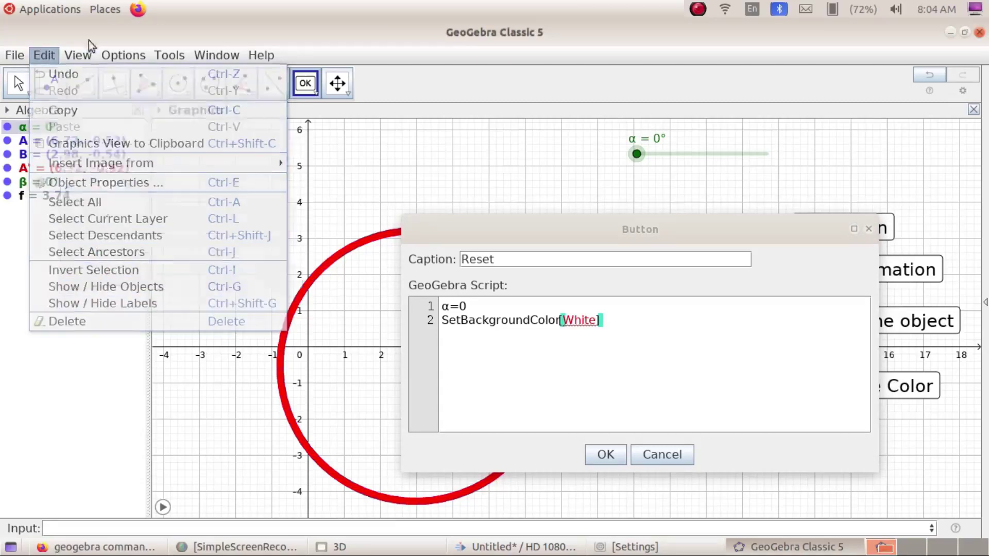
mouse_move(78, 55)
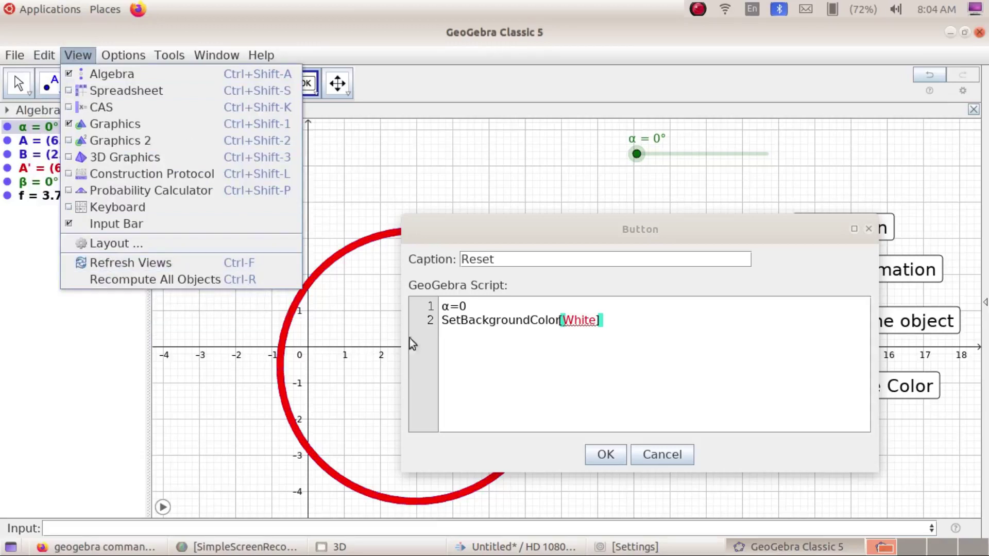
click(467, 365)
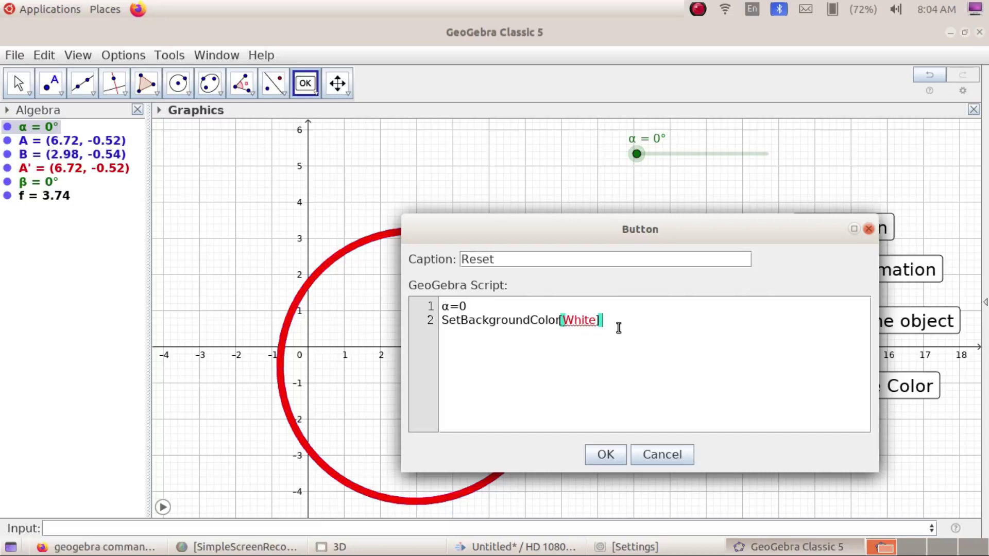
Step: Add SetColor[A',Blue] as the third line of the Reset script and create the button
key(Return)
text(SetCol)
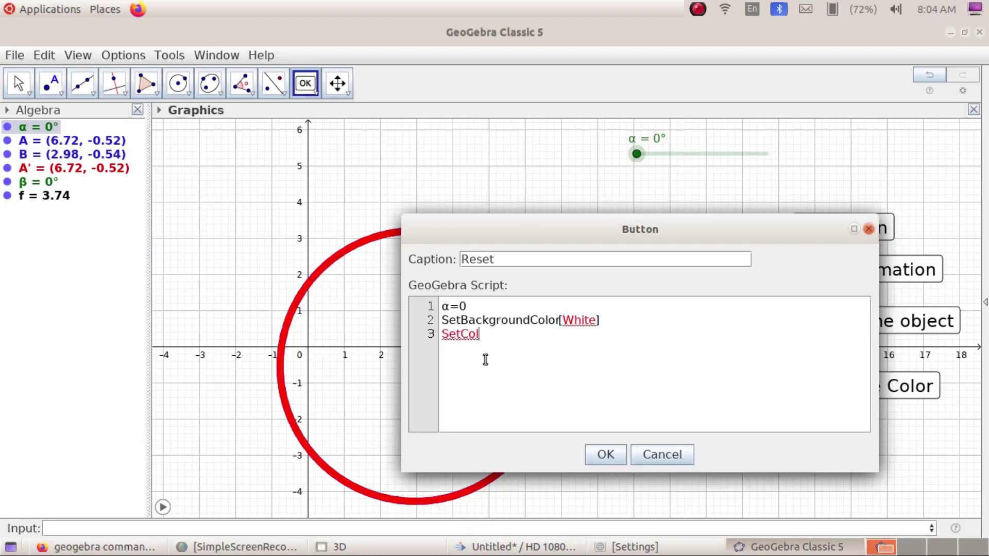
text(or[A',Blu)
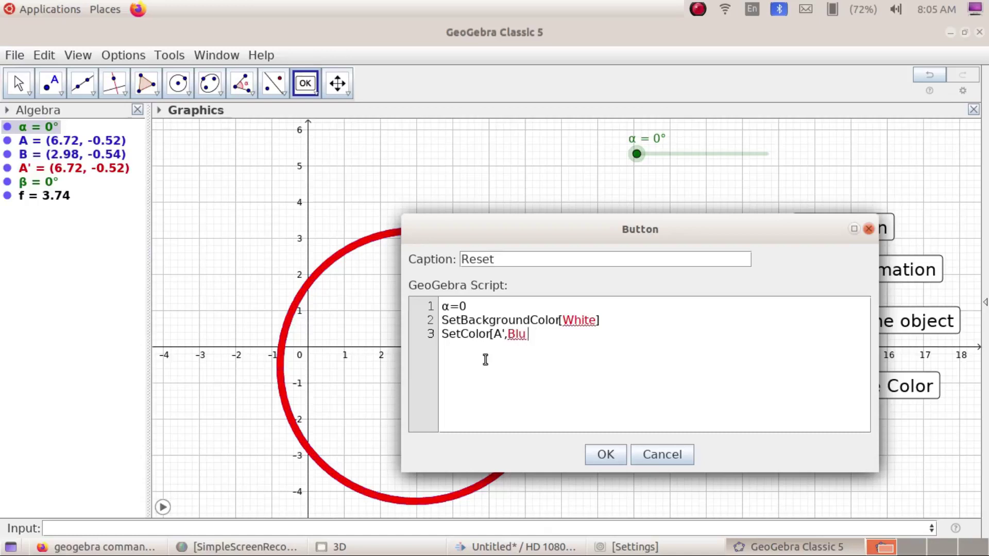
text(e})
key(BackSpace)
key(BackSpace)
key(BackSpace)
text(e)
click(612, 457)
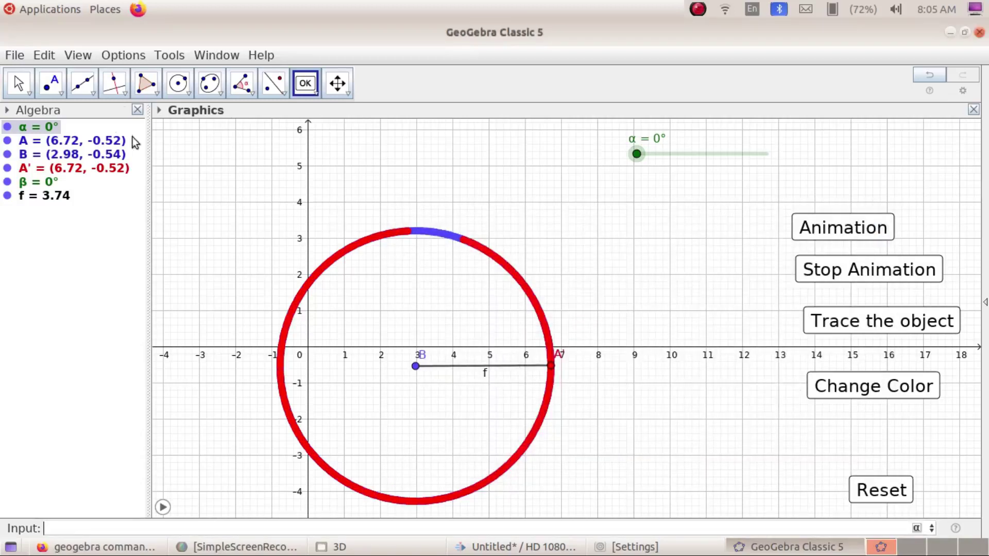
Step: In Move mode, test the Reset button, then run Animation and halt the rotation with Stop Animation
click(16, 87)
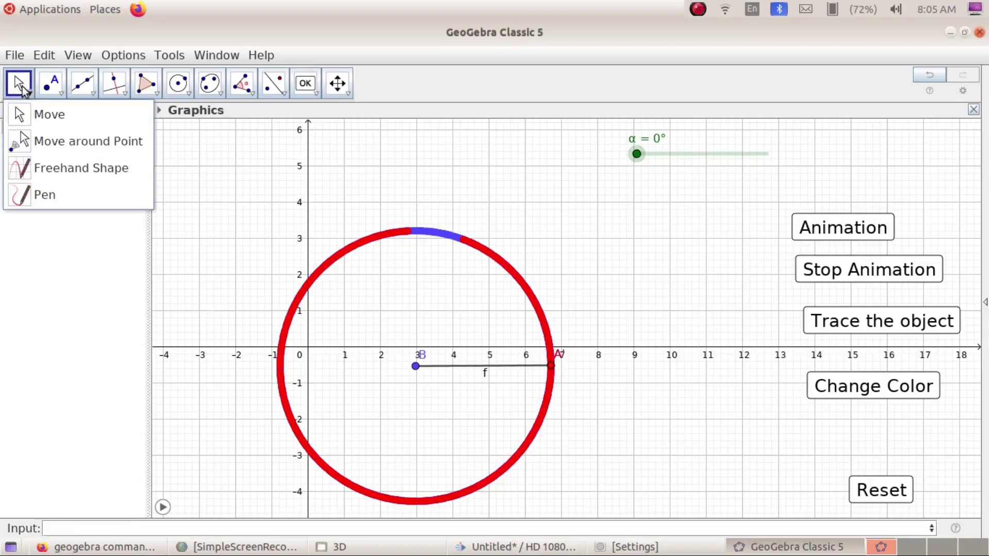
click(19, 87)
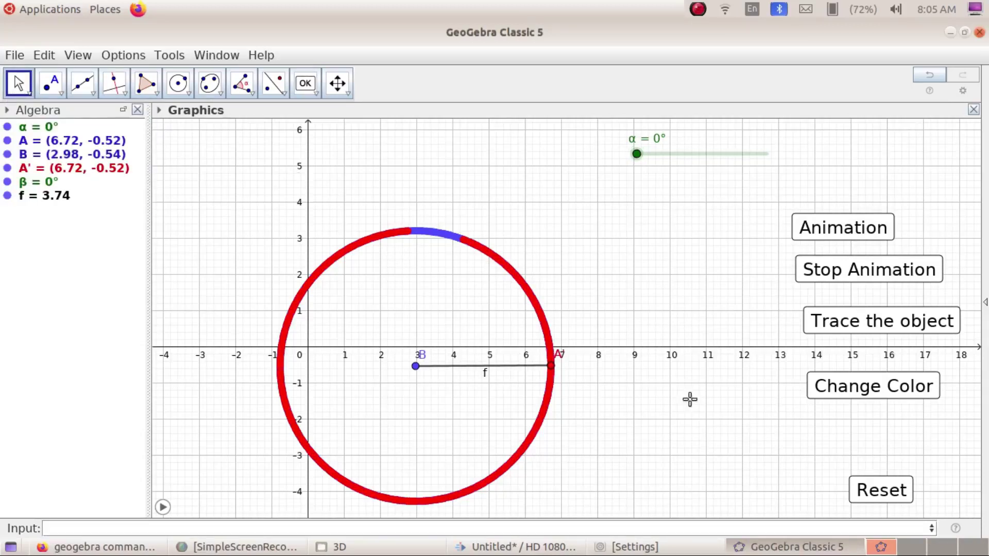
click(871, 490)
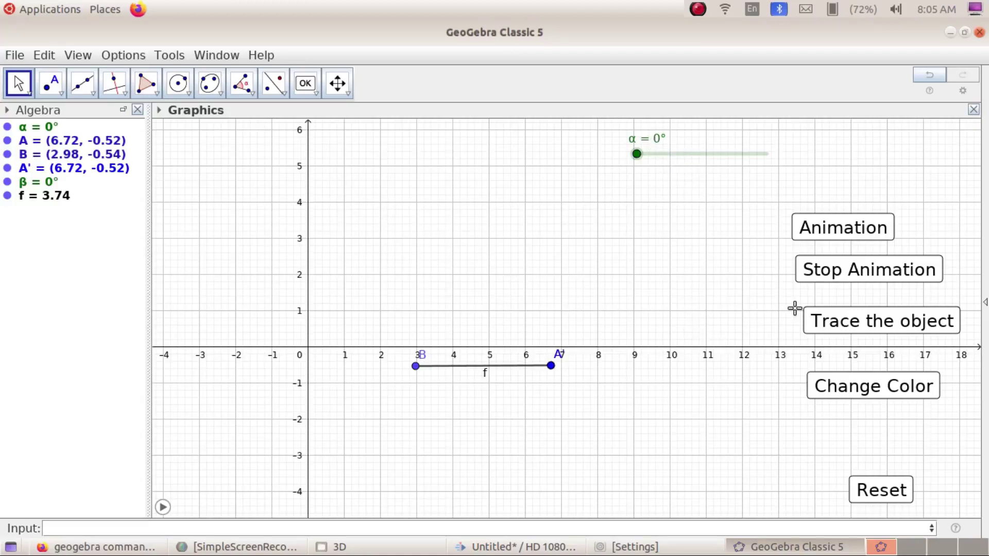
click(860, 237)
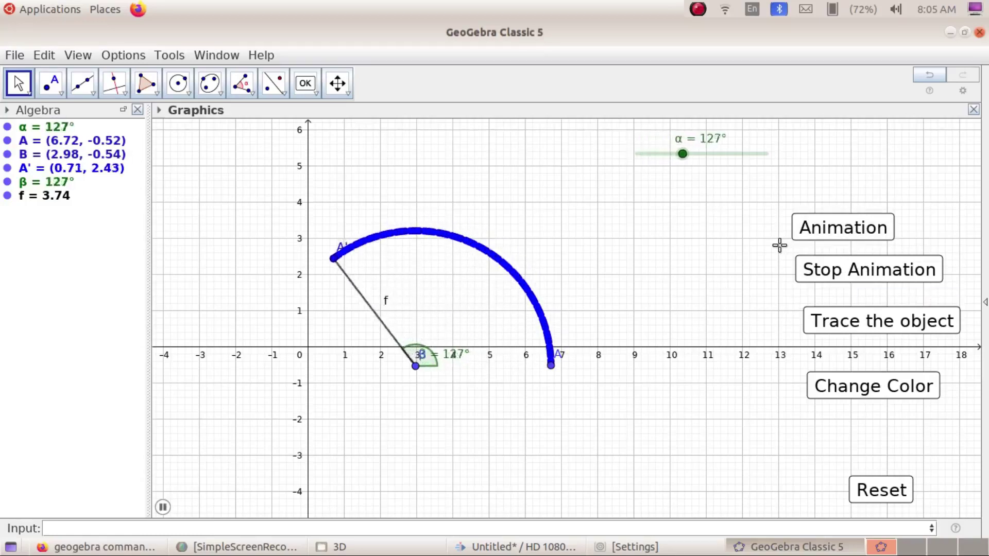
click(813, 268)
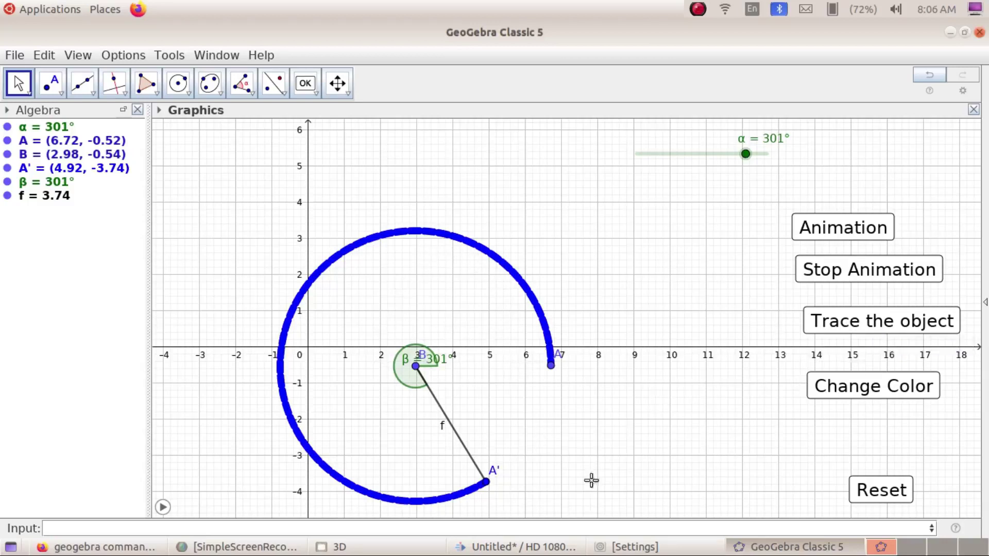
Step: Add SetTrace[A',false] as the fourth line of the Reset button's On Click script, apply it and close the properties
right_click(874, 498)
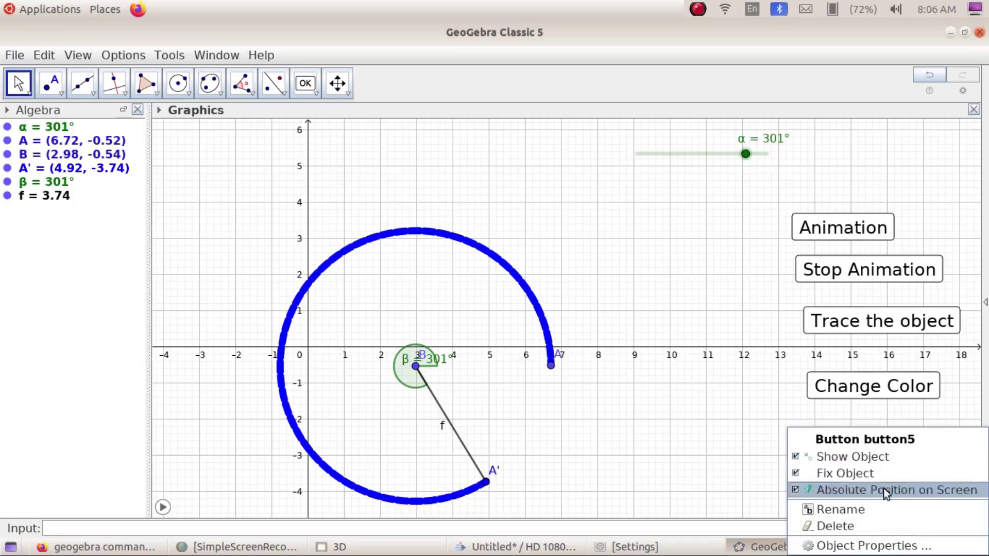
click(869, 546)
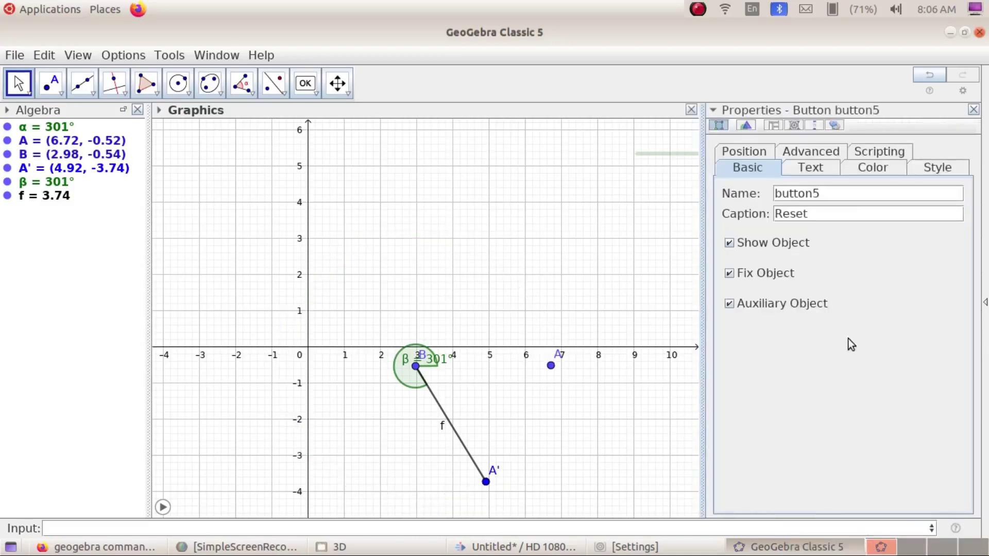
click(878, 153)
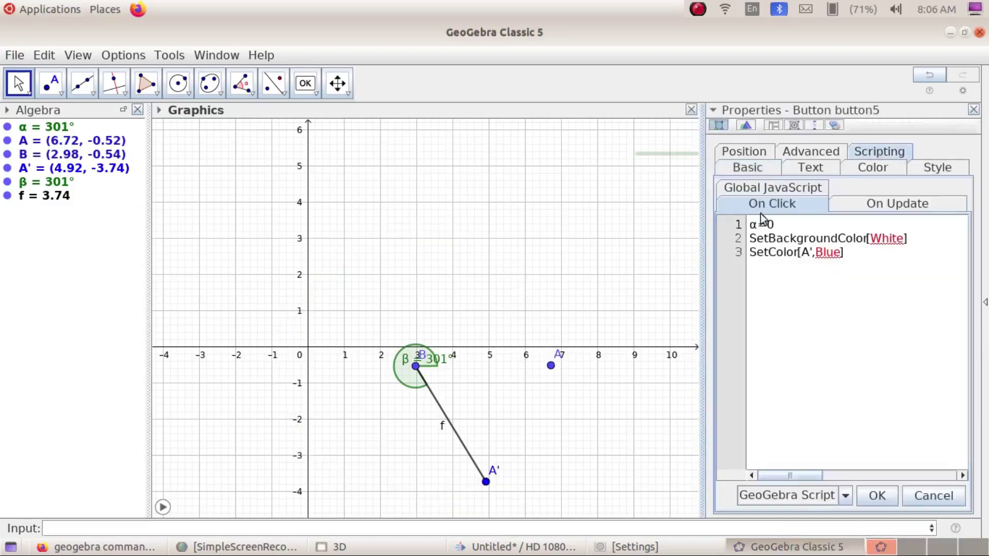
click(859, 257)
key(Return)
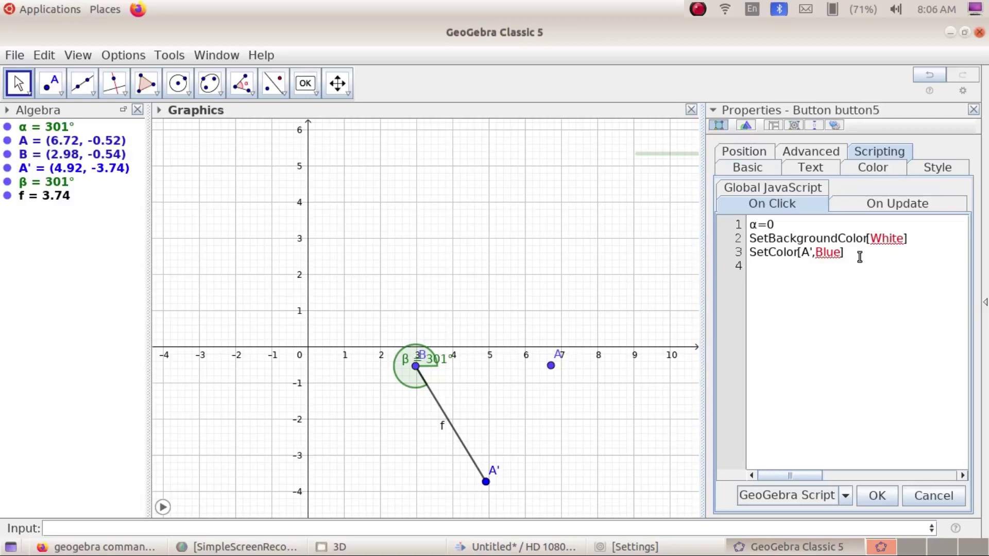
text(SetTrace)
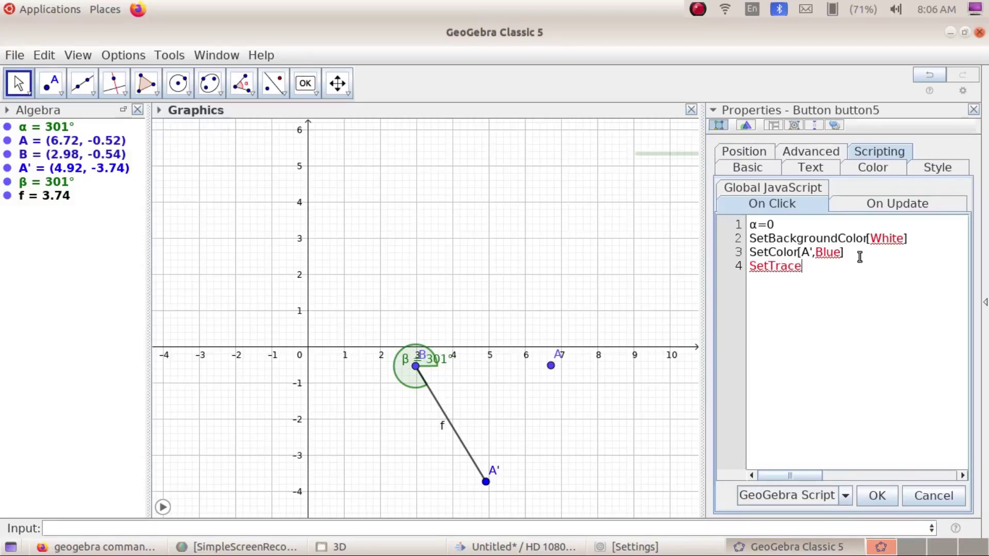
text([A',f alse)
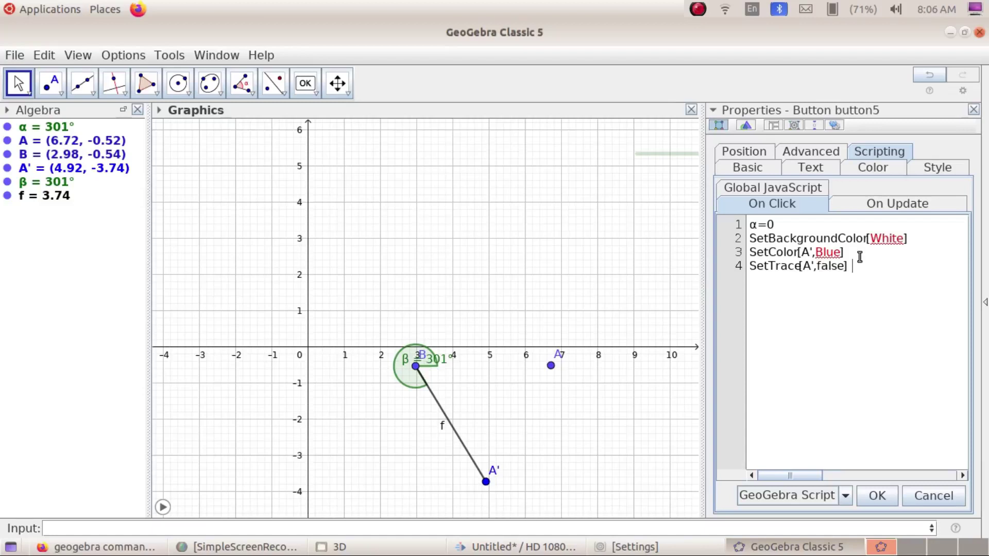
click(876, 495)
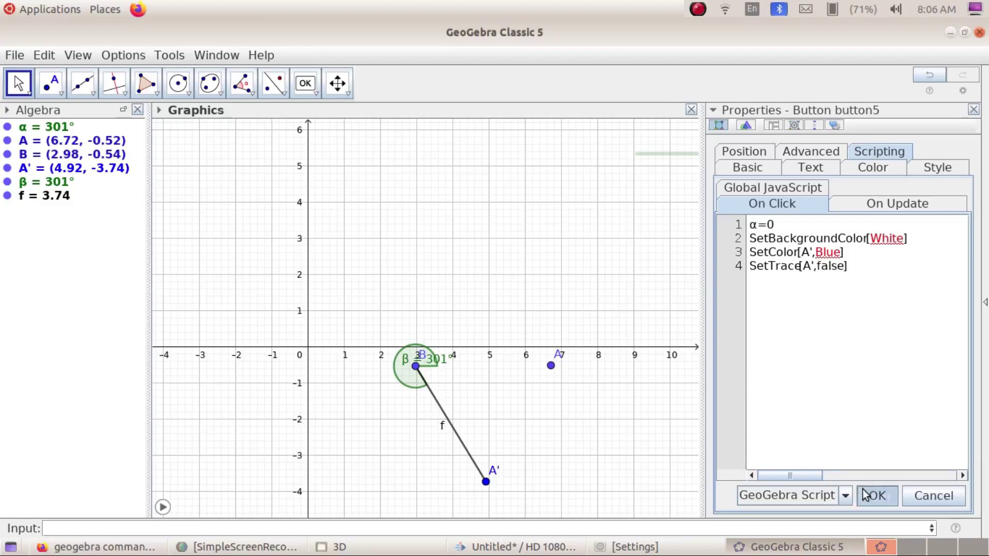
click(974, 110)
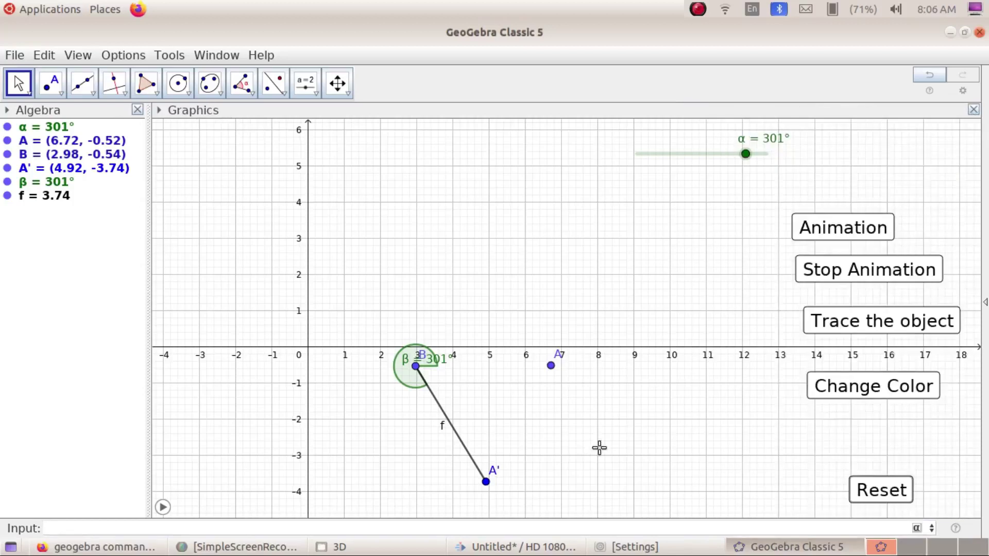
Step: Test the button sequence Reset, Animation, Trace the object, Change Color and Stop Animation, finishing with Reset
click(863, 485)
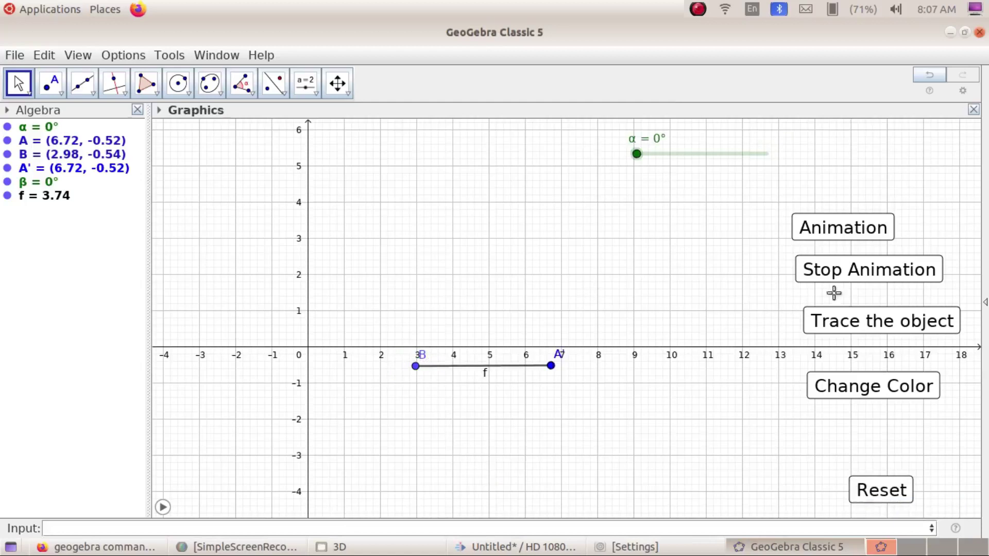
click(866, 238)
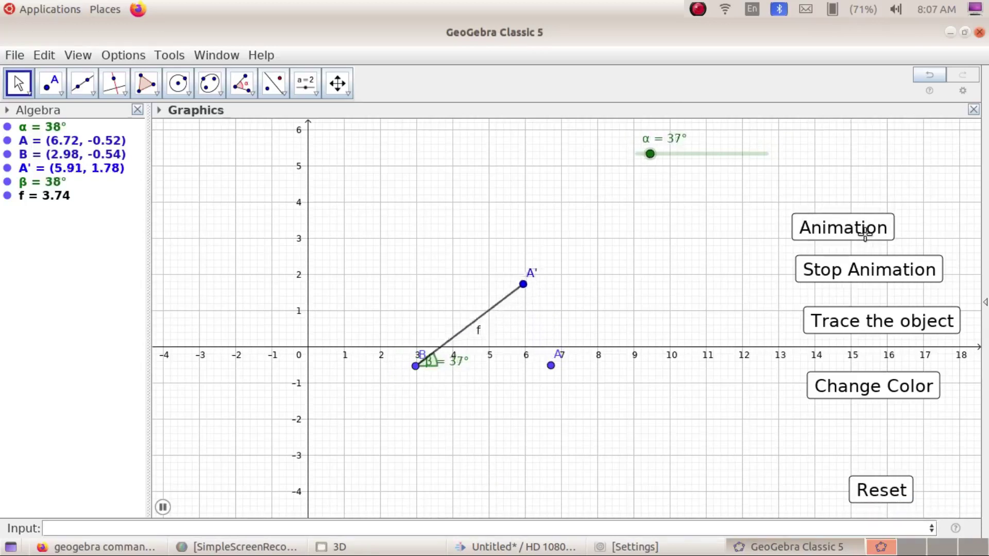
click(861, 324)
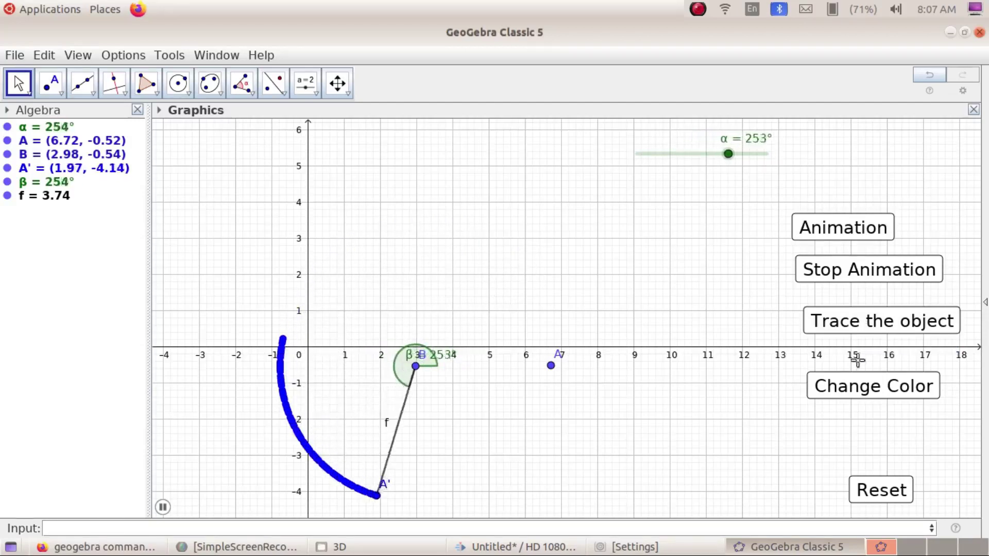
click(860, 390)
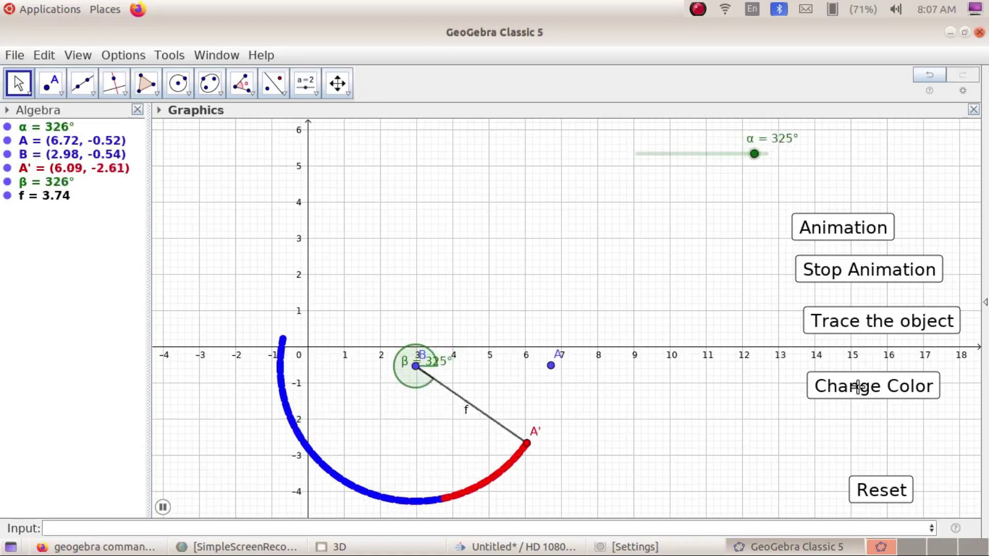
click(855, 270)
click(862, 491)
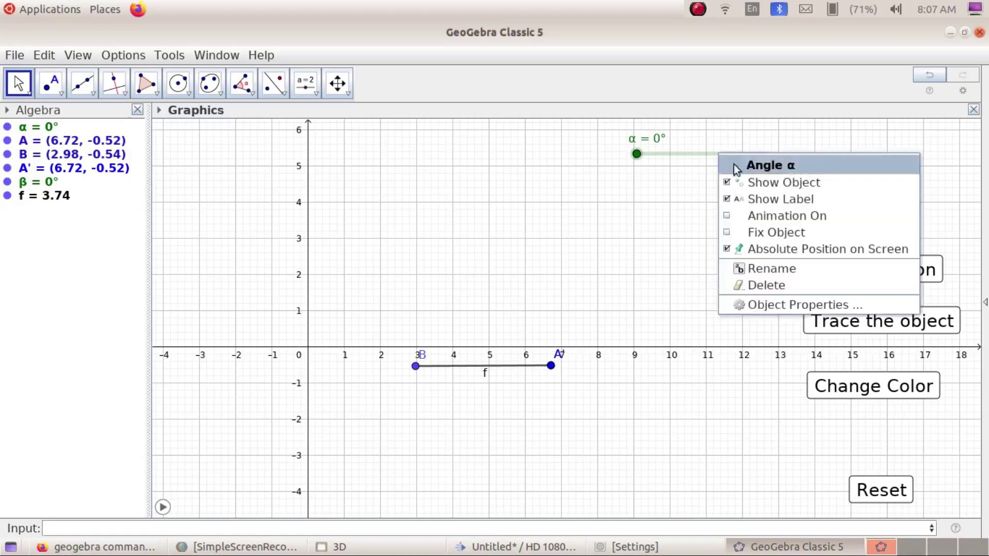
Step: Hide the α slider in the Graphics view
click(757, 183)
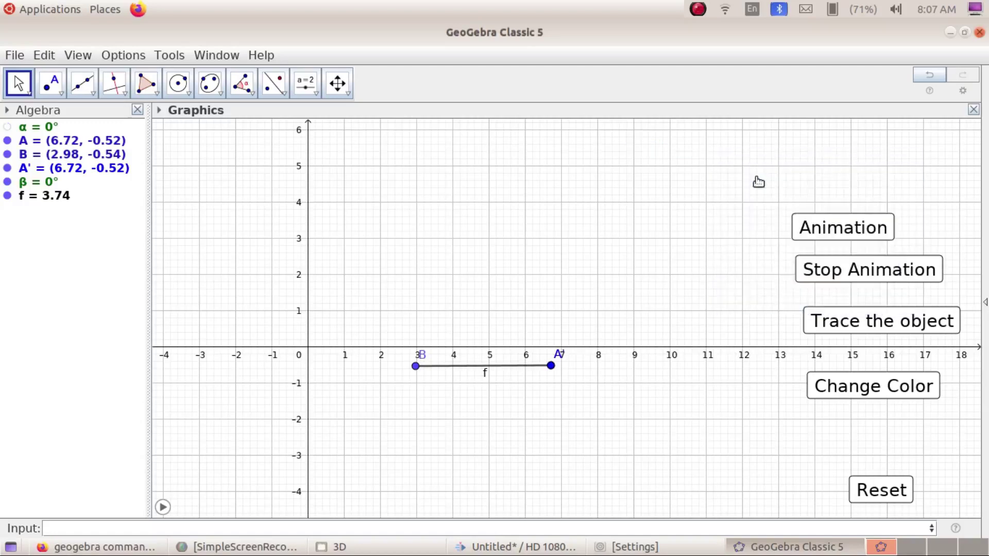